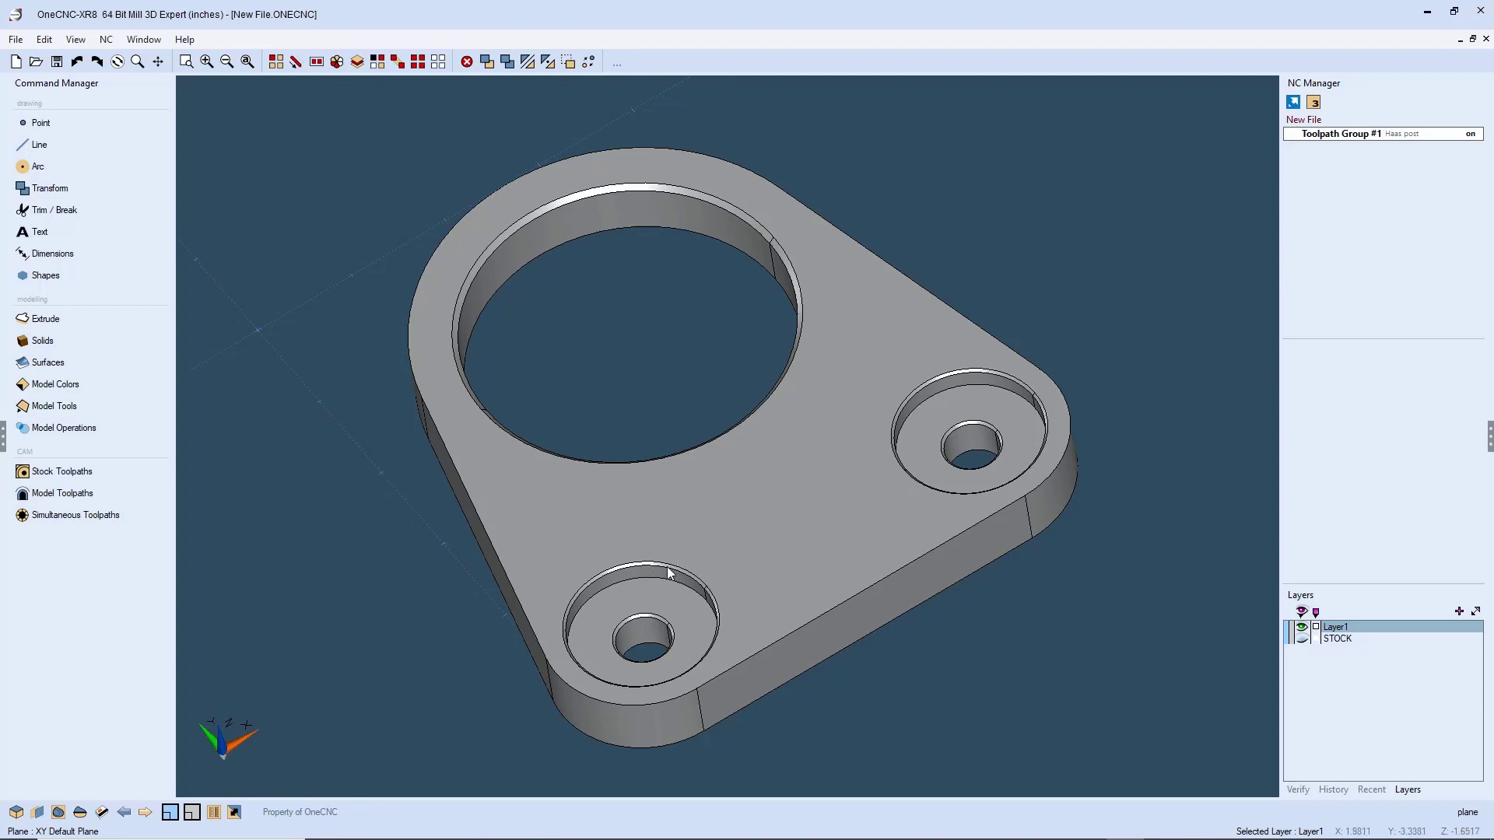
Set up the drill hole wizard for the two 0.5 combo holes with default clearances, adding Drill and Counterbore operations
{"action": "scroll", "coordinate": [674, 540], "scroll_direction": "down", "scroll_amount": 2}
{"action": "middle_click_drag", "start_coordinate": [716, 540], "coordinate": [549, 532]}
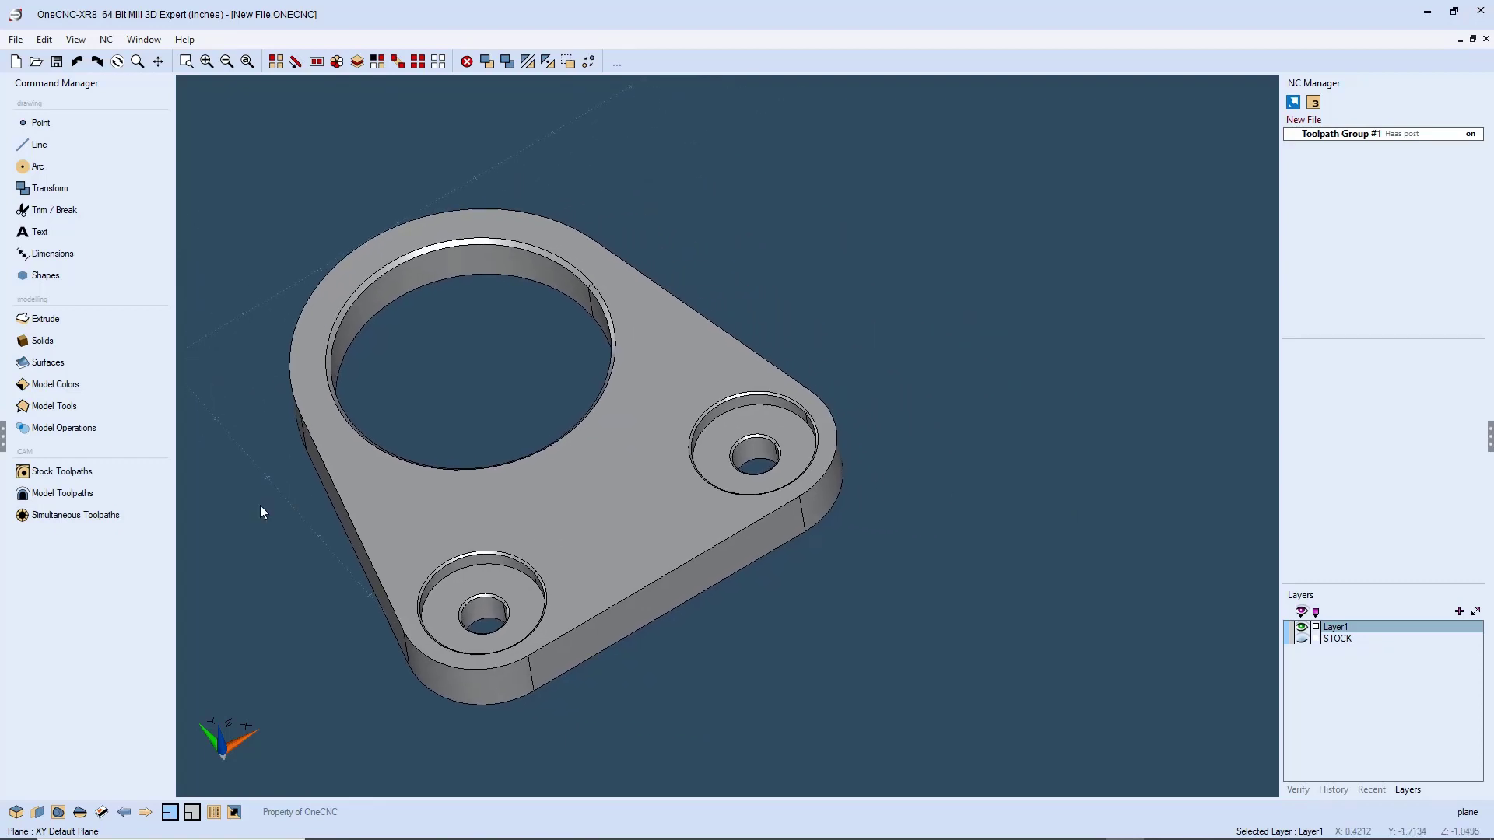
{"action": "left_click", "coordinate": [110, 472]}
{"action": "left_click", "coordinate": [115, 344]}
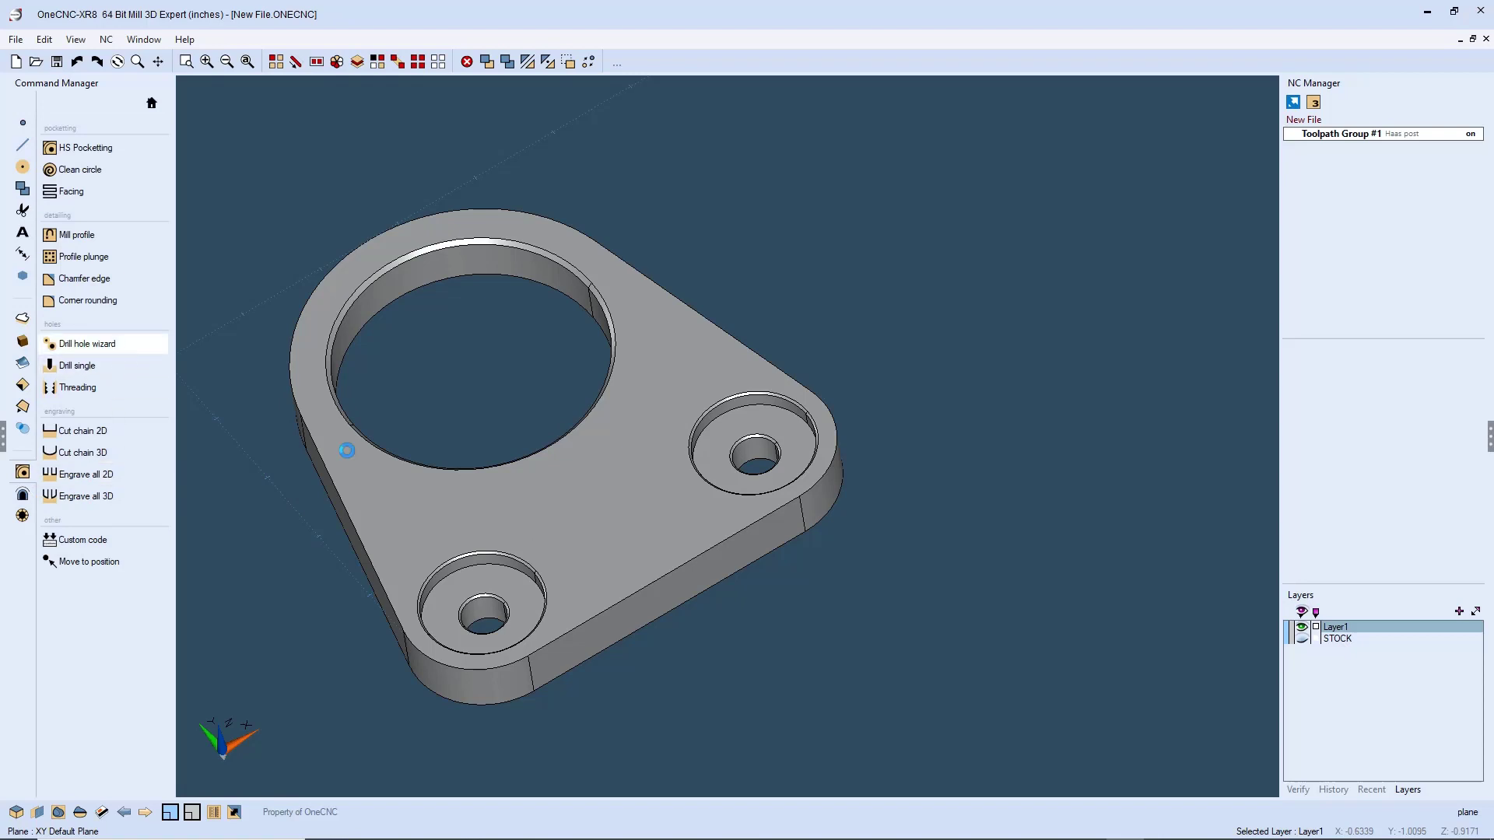
{"action": "left_click_drag", "start_coordinate": [791, 160], "coordinate": [1137, 89]}
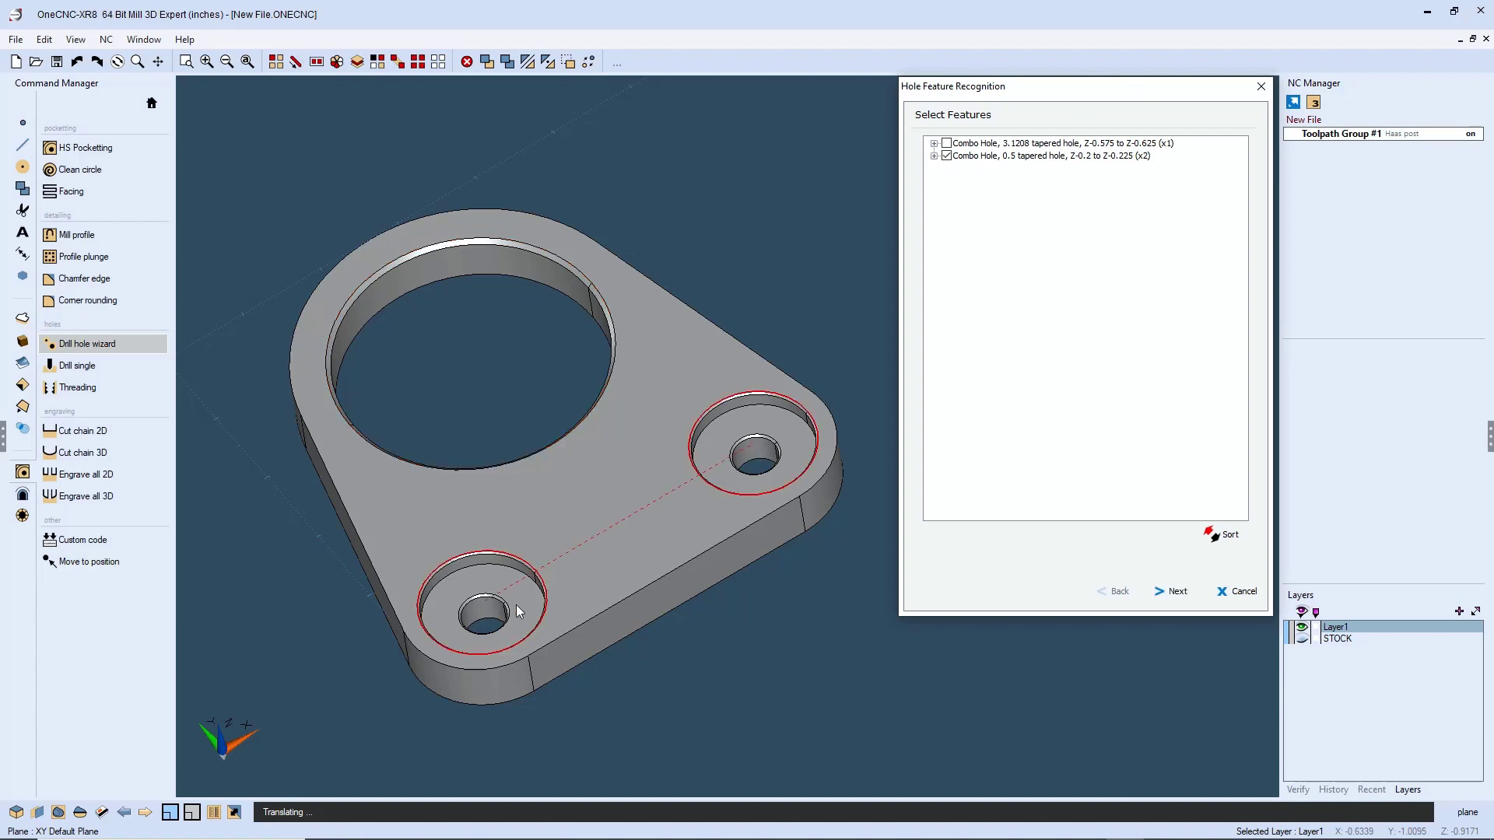
{"action": "left_click", "coordinate": [1177, 592]}
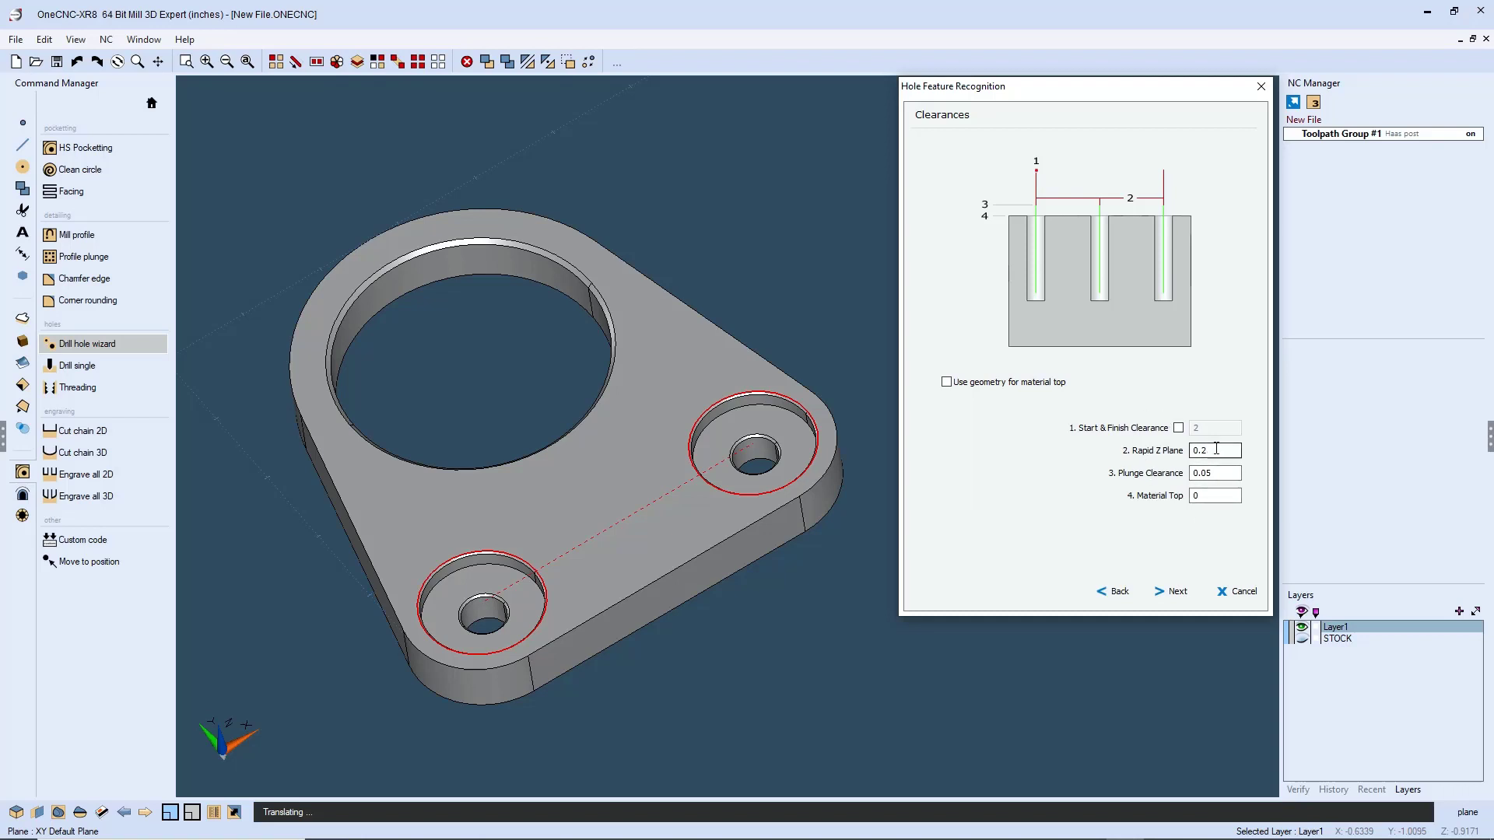
{"action": "left_click", "coordinate": [1178, 593]}
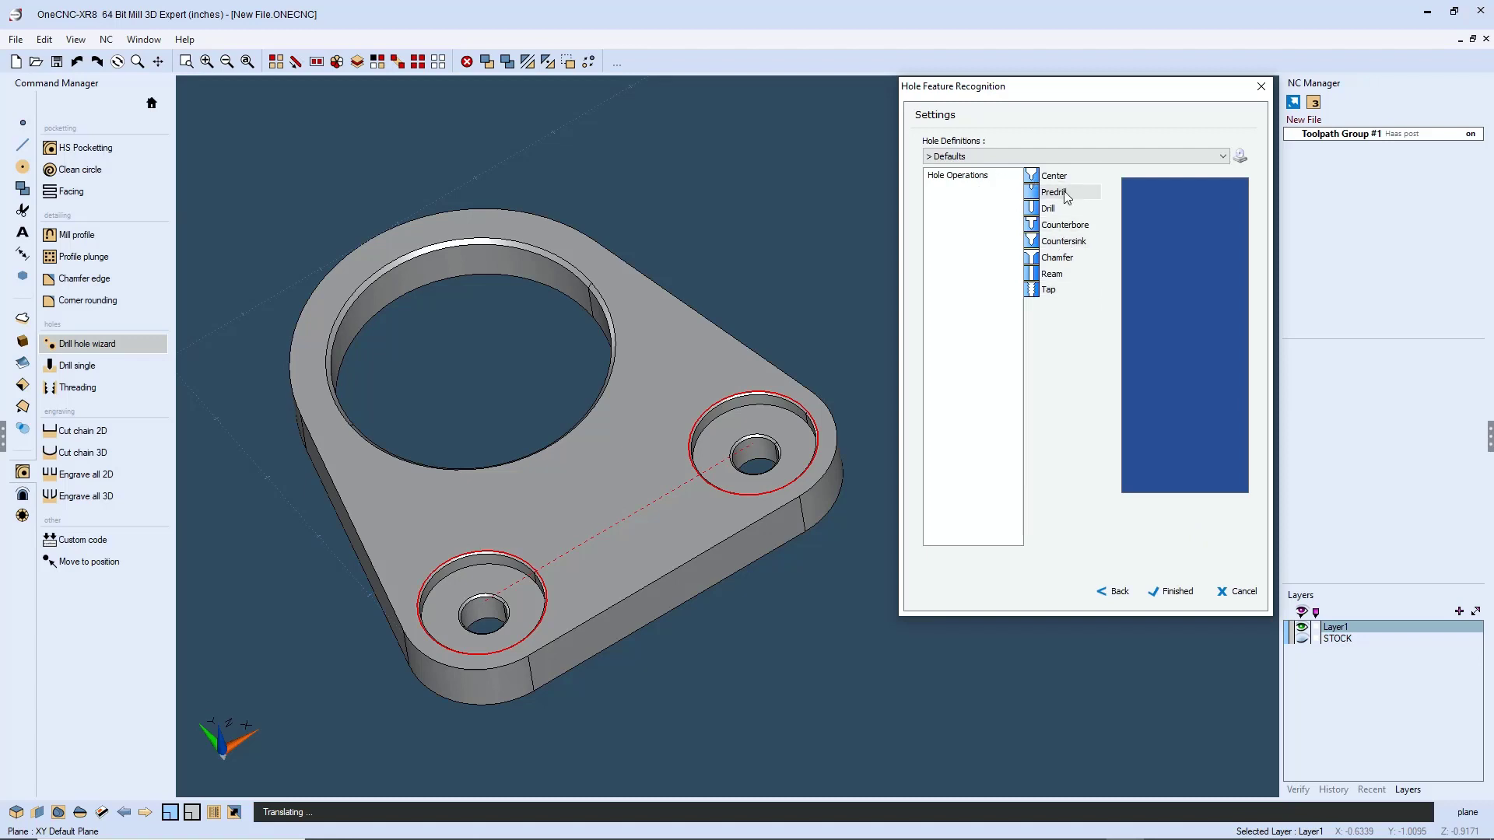
{"action": "double_click", "coordinate": [1049, 210]}
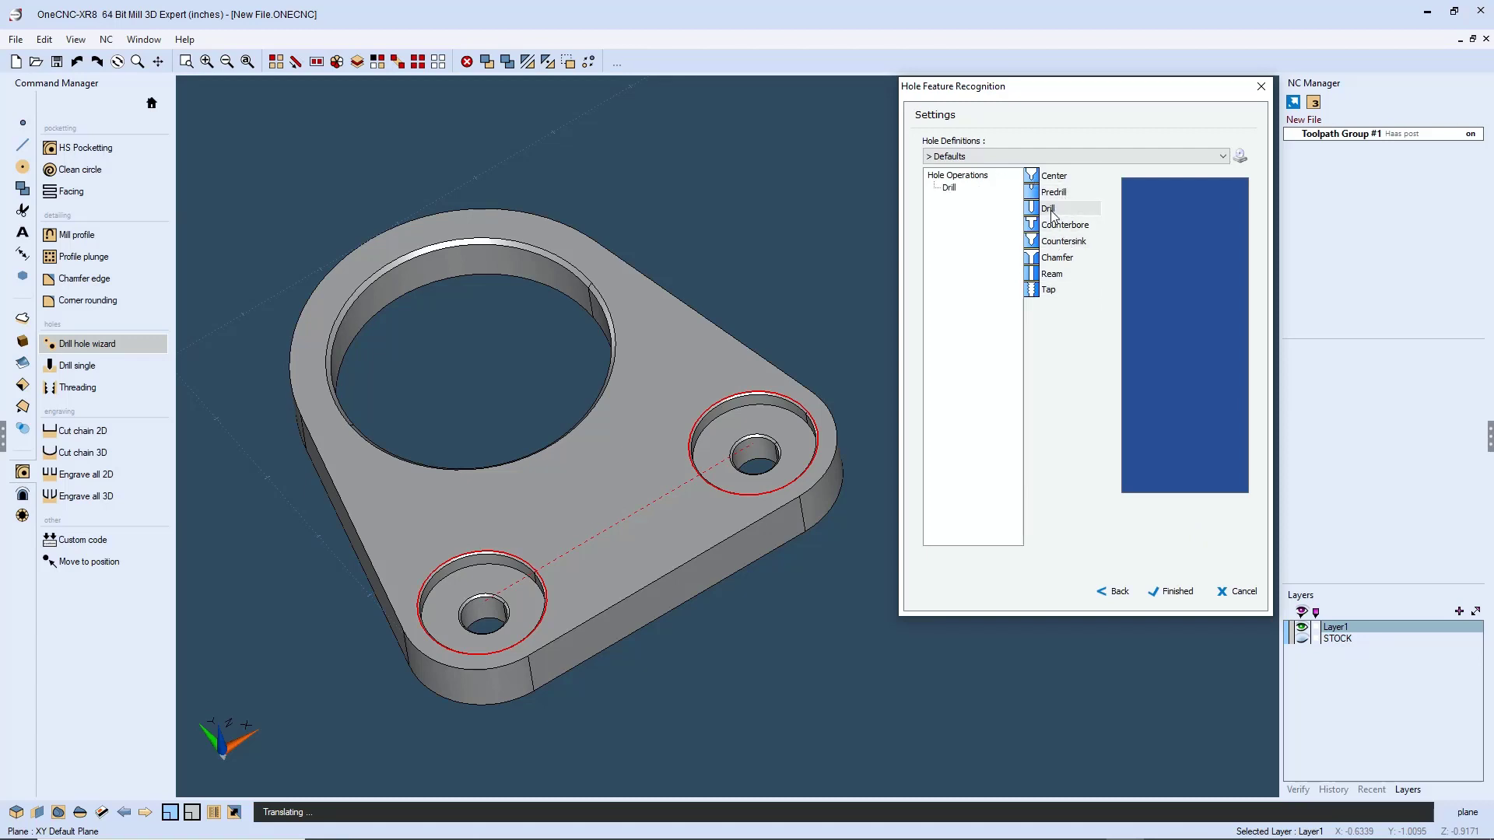
{"action": "double_click", "coordinate": [1062, 226]}
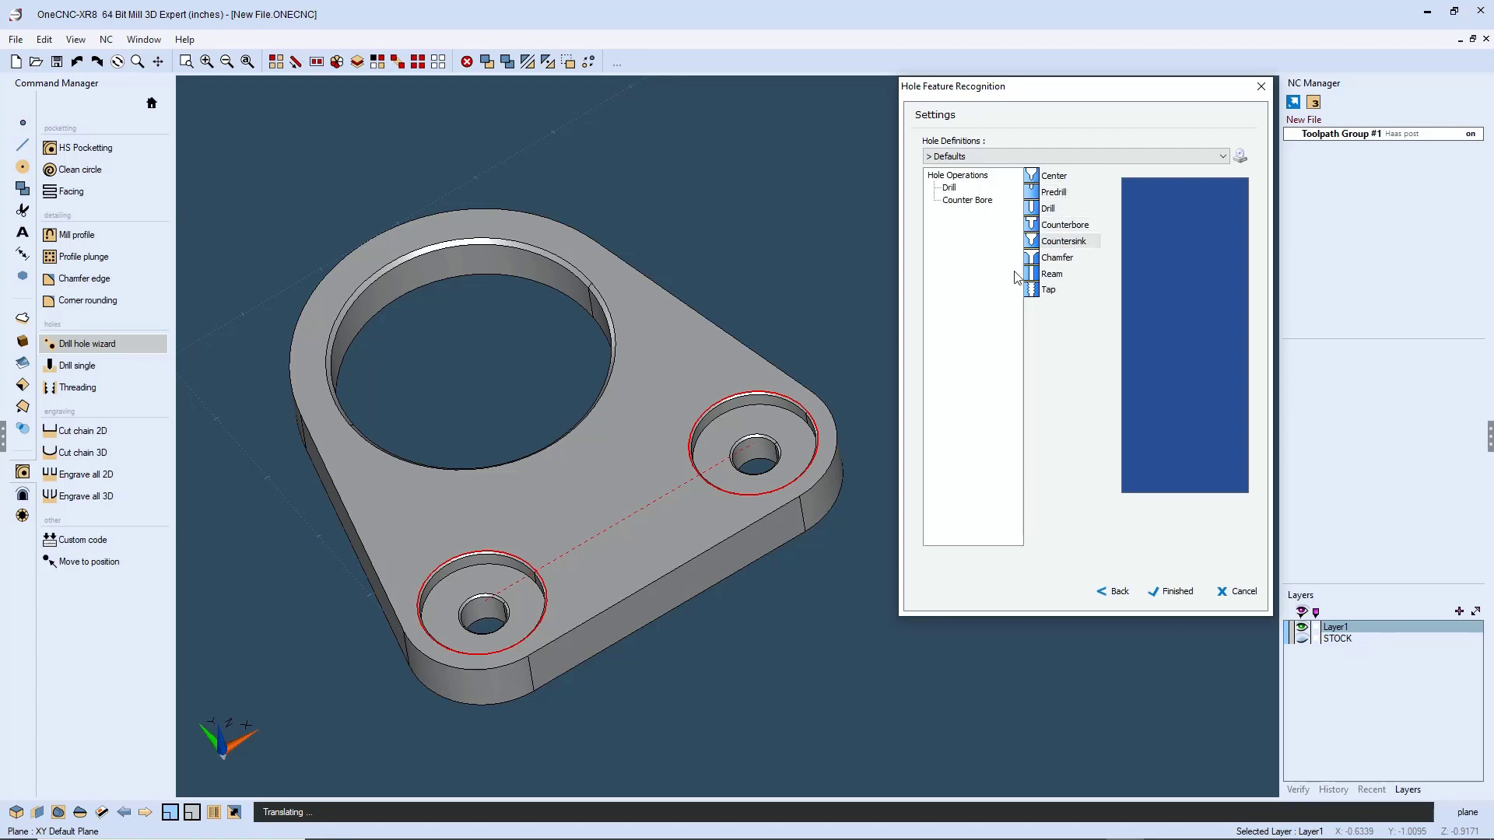
Configure the Drill operation with the 0.5-inch 118° drill, machine cycle to absolute final Z -0.8, and G83 deep hole drilling with peck .15
{"action": "double_click", "coordinate": [952, 191]}
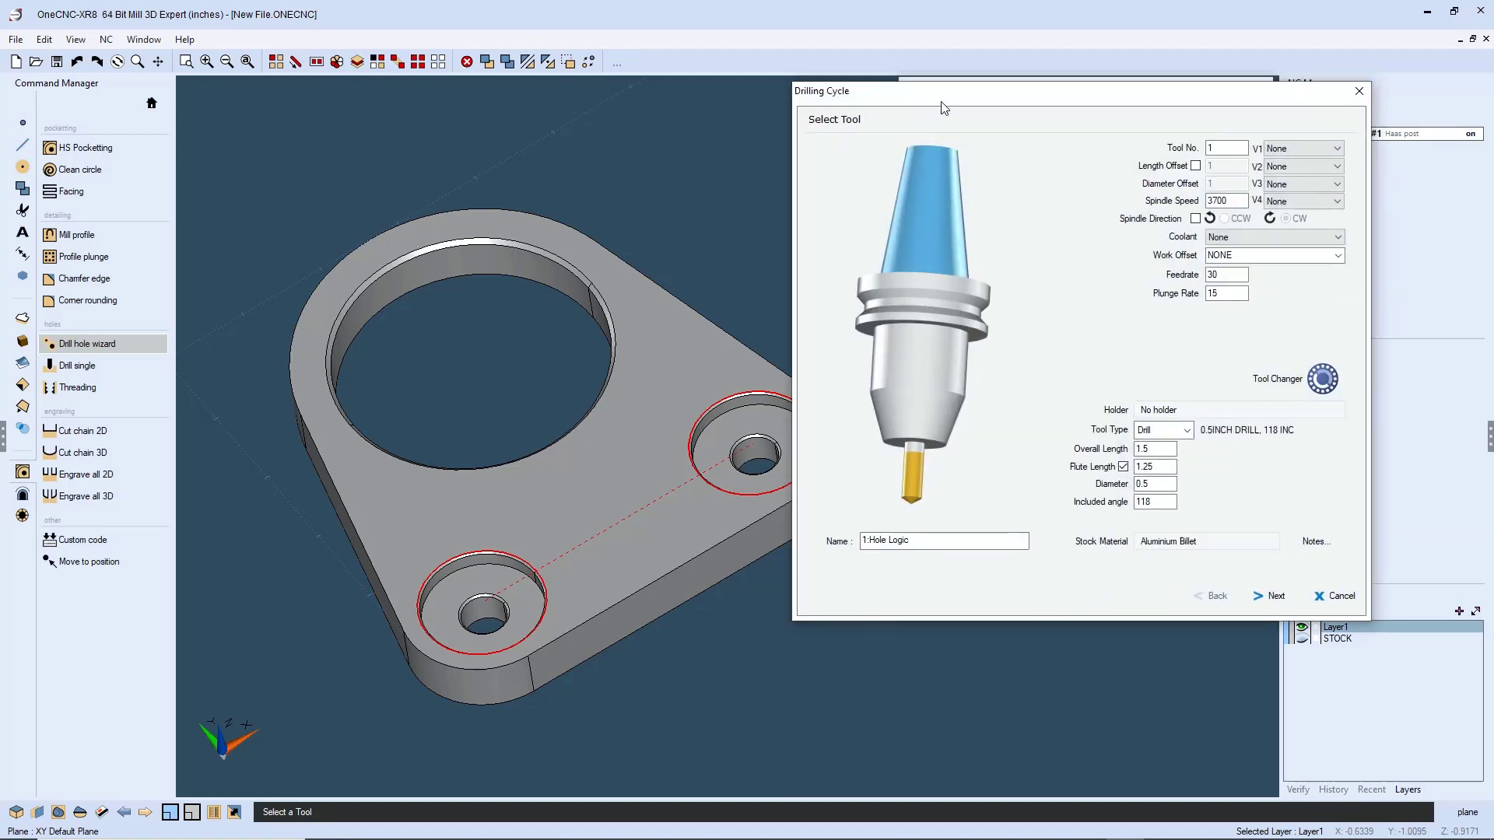
{"action": "left_click_drag", "start_coordinate": [946, 103], "coordinate": [855, 93]}
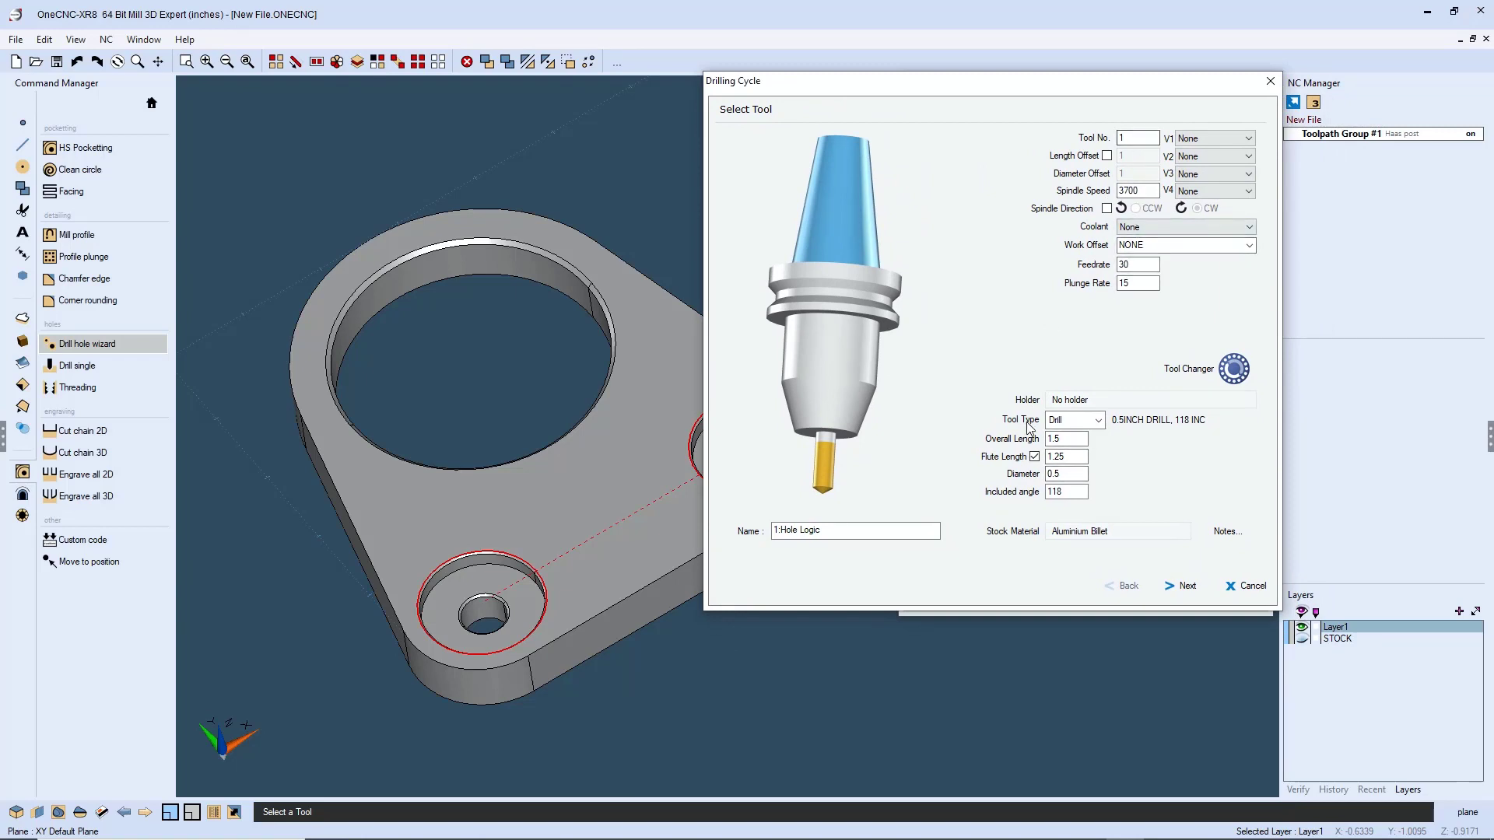
{"action": "left_click", "coordinate": [1188, 591]}
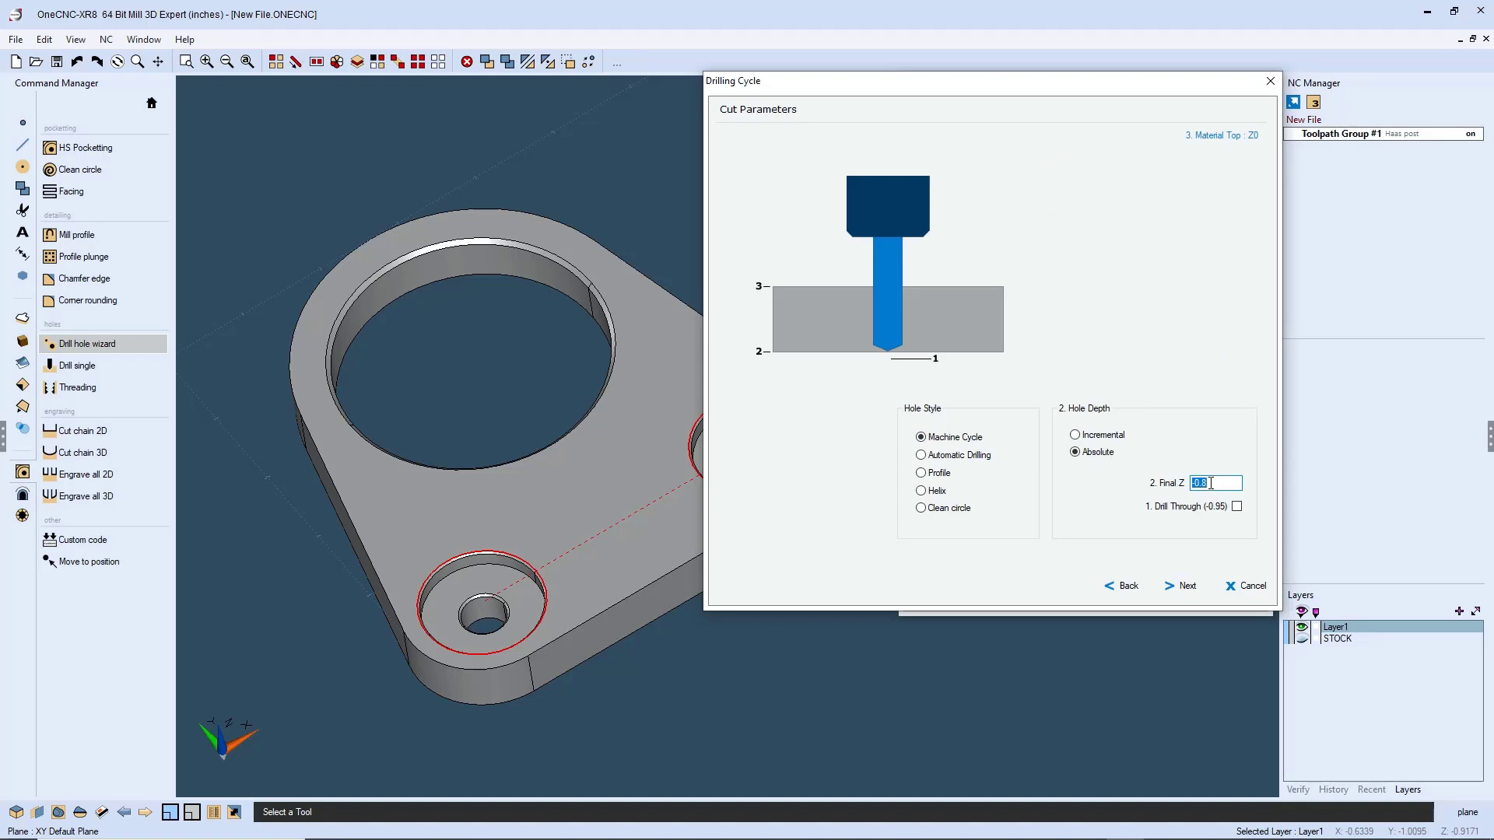
{"action": "left_click", "coordinate": [1190, 585]}
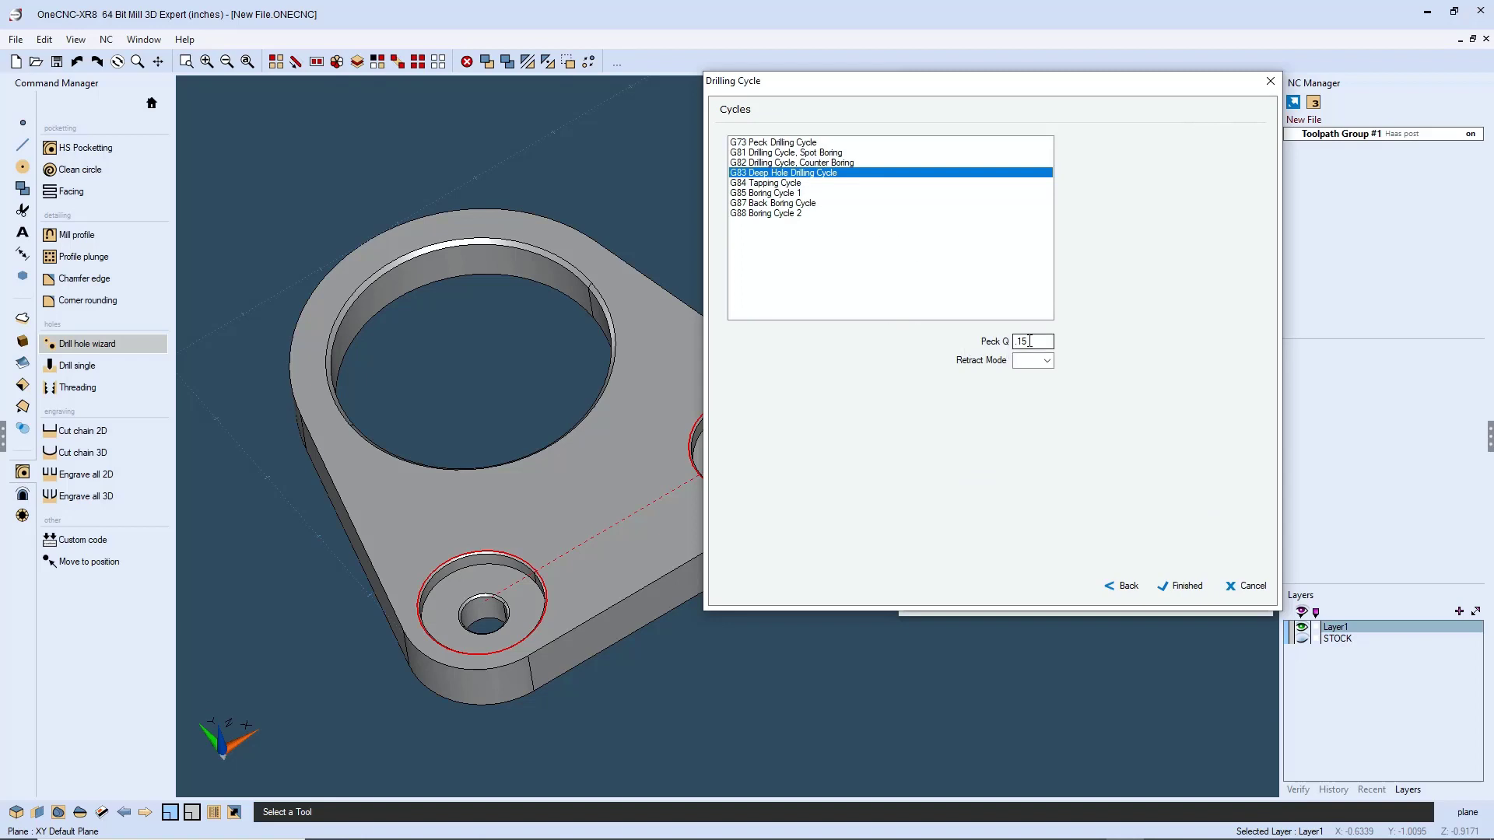
{"action": "left_click", "coordinate": [1184, 589]}
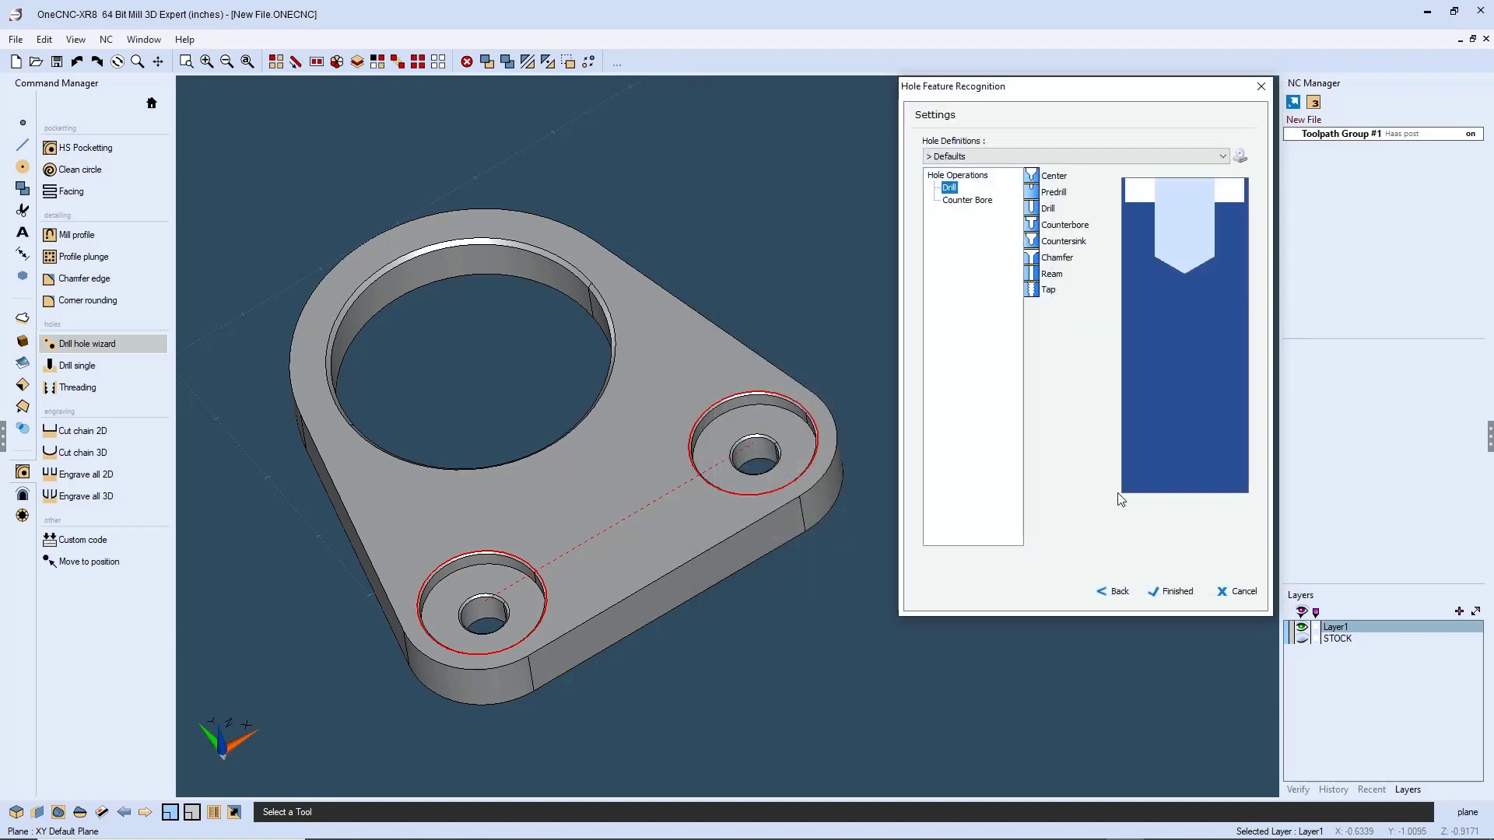
Use tool 2, a 0.5-inch end mill with 1.25 flute length, for the Counter Bore operation
{"action": "left_click", "coordinate": [970, 201]}
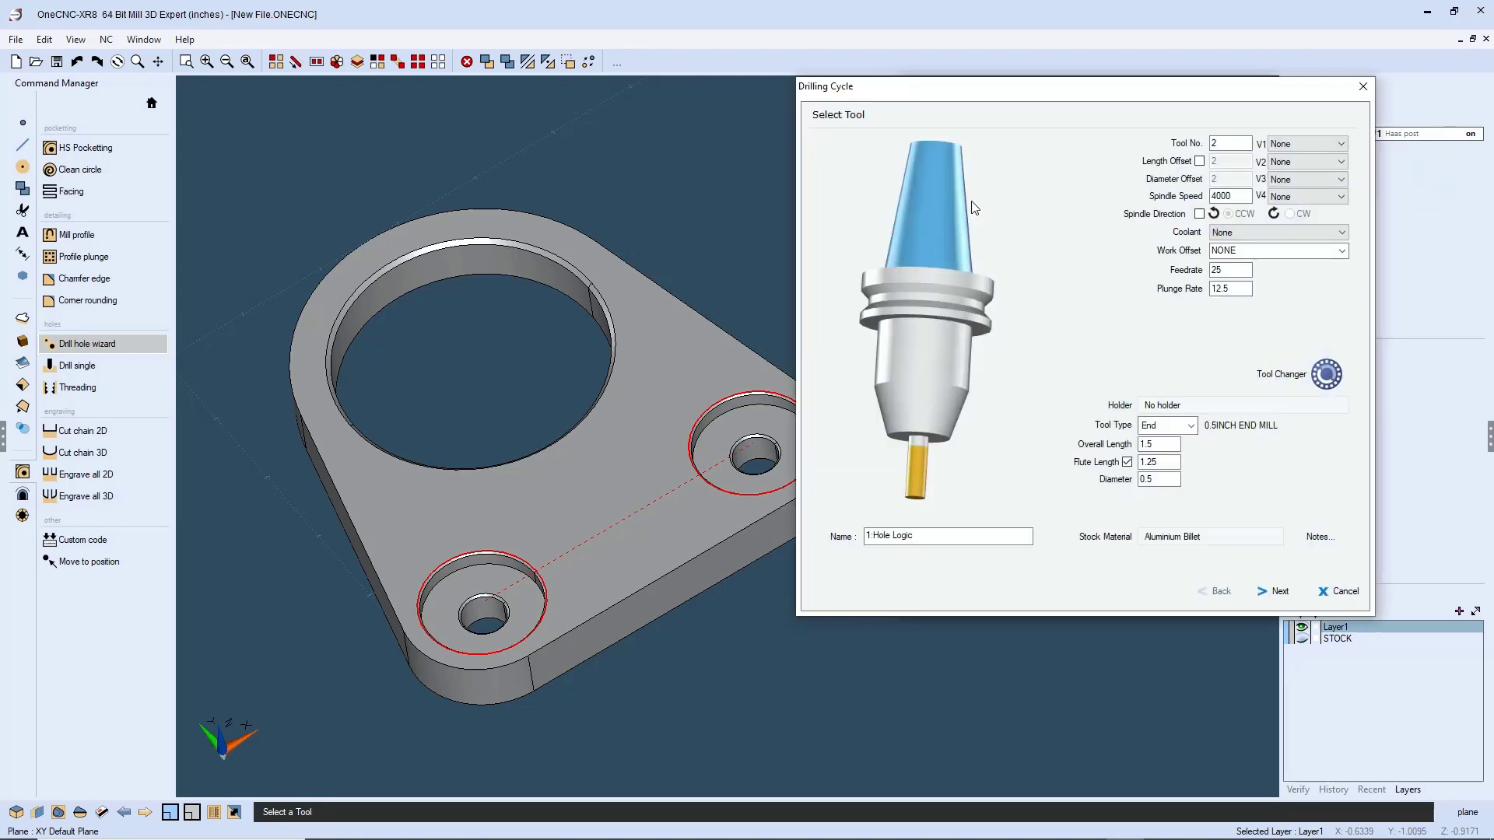
{"action": "left_click_drag", "start_coordinate": [884, 101], "coordinate": [793, 100]}
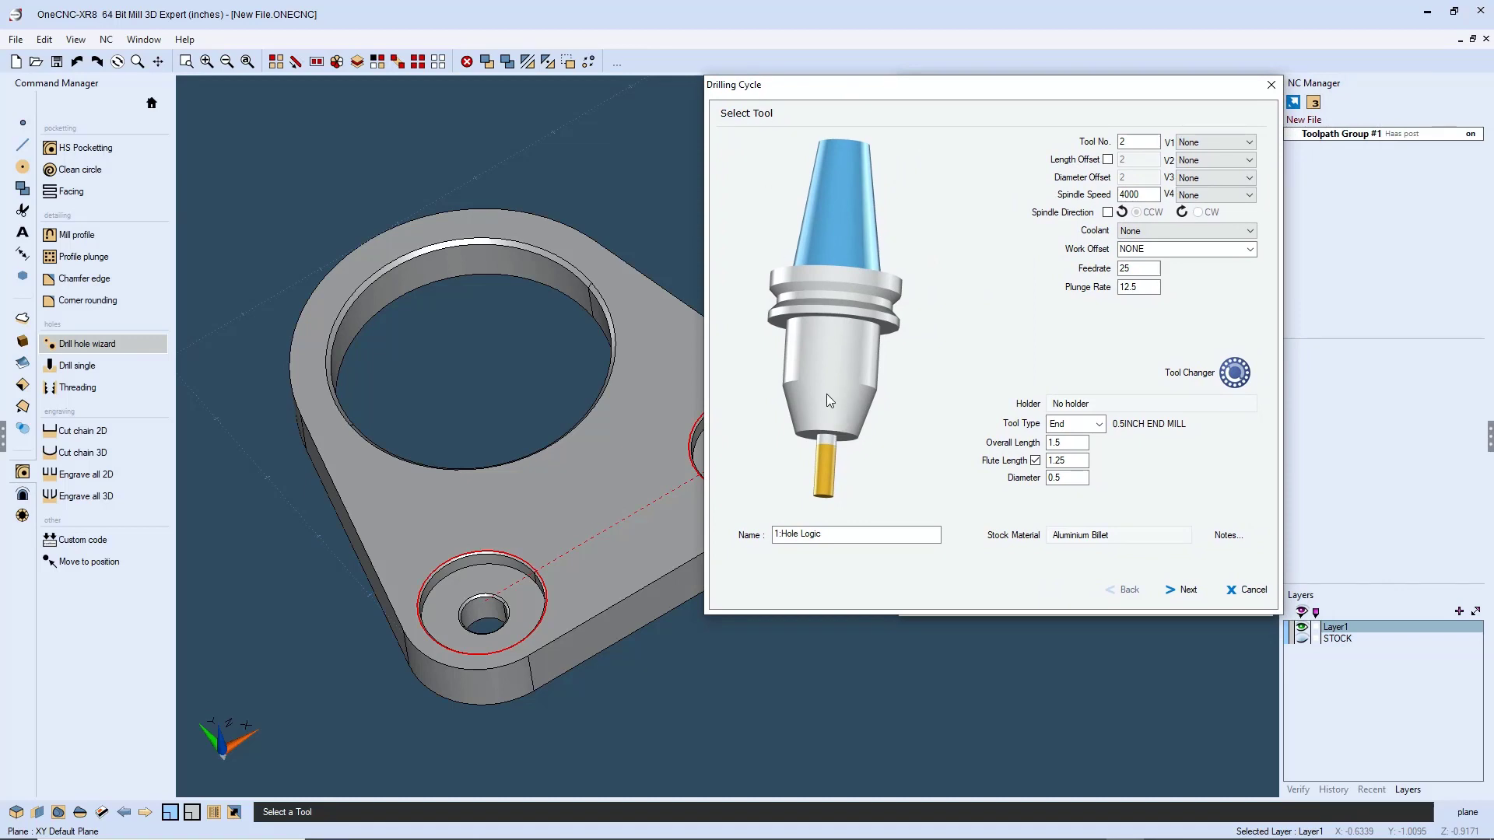
{"action": "left_click", "coordinate": [1097, 427]}
{"action": "left_click", "coordinate": [1070, 459]}
{"action": "left_click", "coordinate": [1119, 143]}
{"action": "left_click", "coordinate": [1070, 479]}
{"action": "left_click", "coordinate": [1182, 589]}
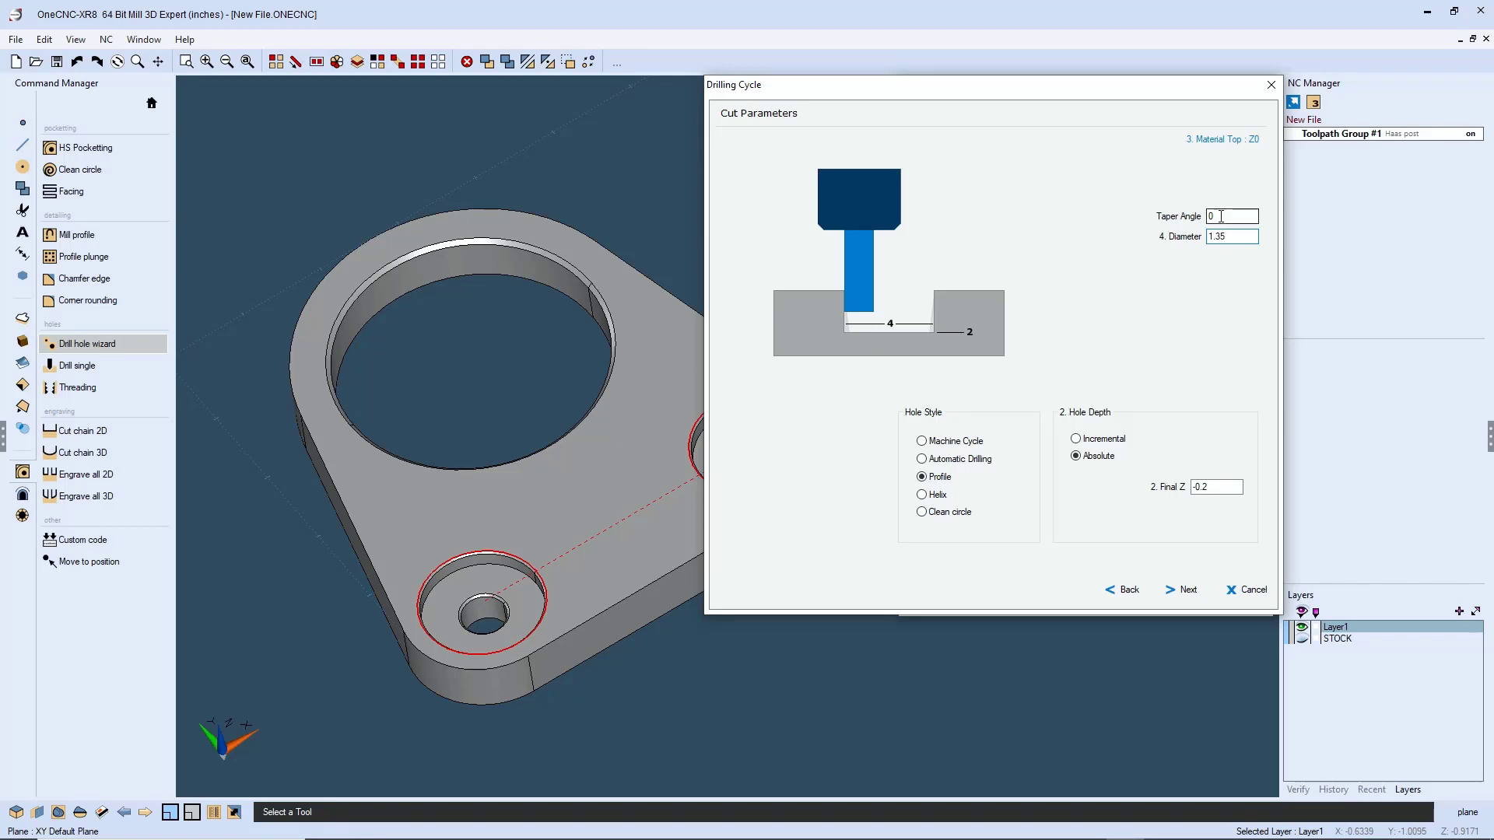
Cut the counterbore as a 1.35-diameter profile to final Z -0.2 with plunge entry and climb milling, and generate the hole toolpath
{"action": "left_click", "coordinate": [1184, 590]}
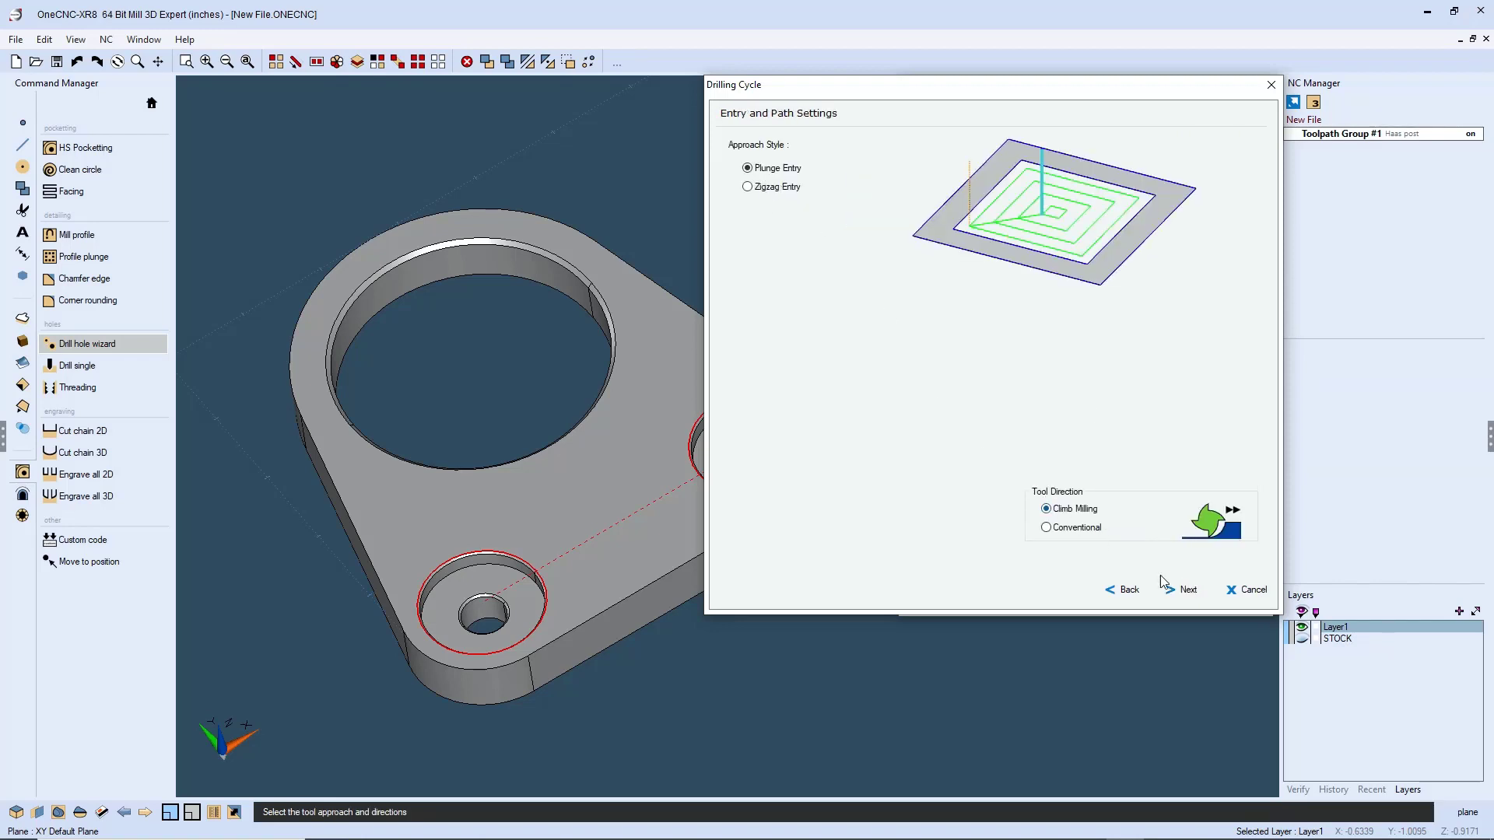
{"action": "left_click", "coordinate": [1188, 591]}
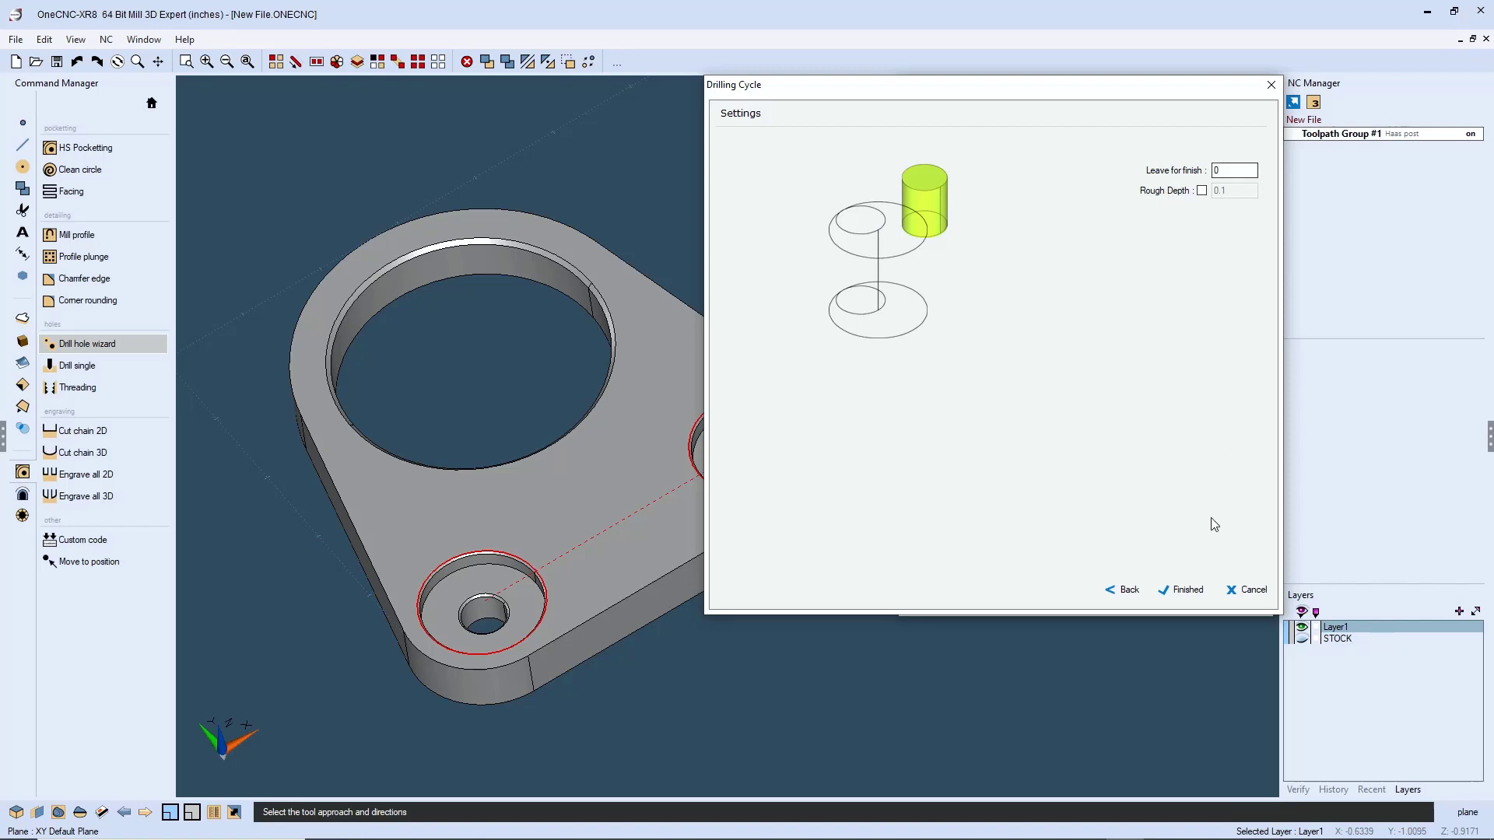
{"action": "left_click", "coordinate": [1185, 589]}
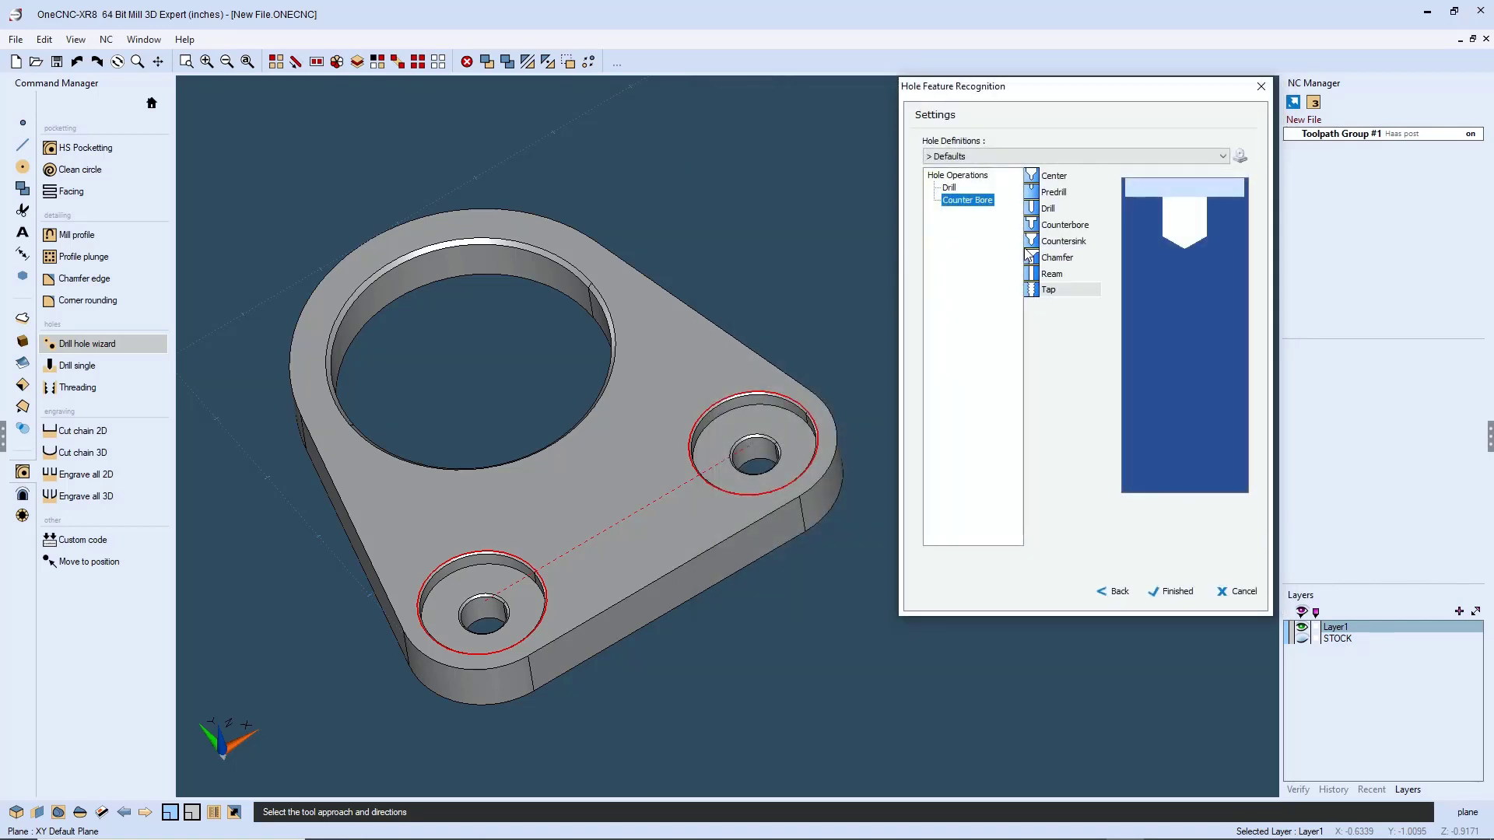
{"action": "left_click", "coordinate": [1177, 591]}
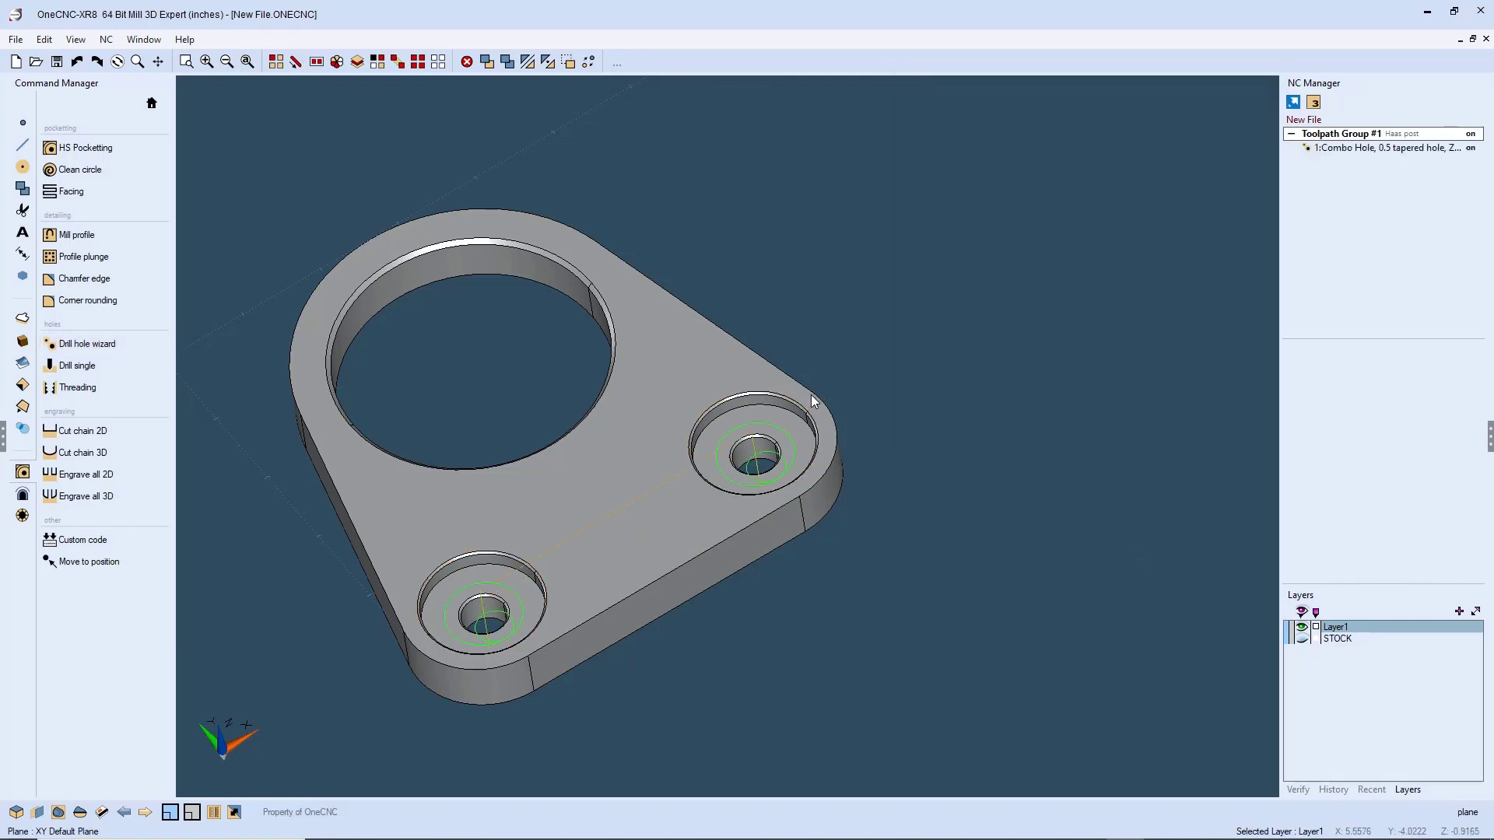
Run a solid verification of Toolpath Group #1 using the stock model and watch the simulated drilling
{"action": "middle_click_drag", "start_coordinate": [813, 397], "coordinate": [1027, 359]}
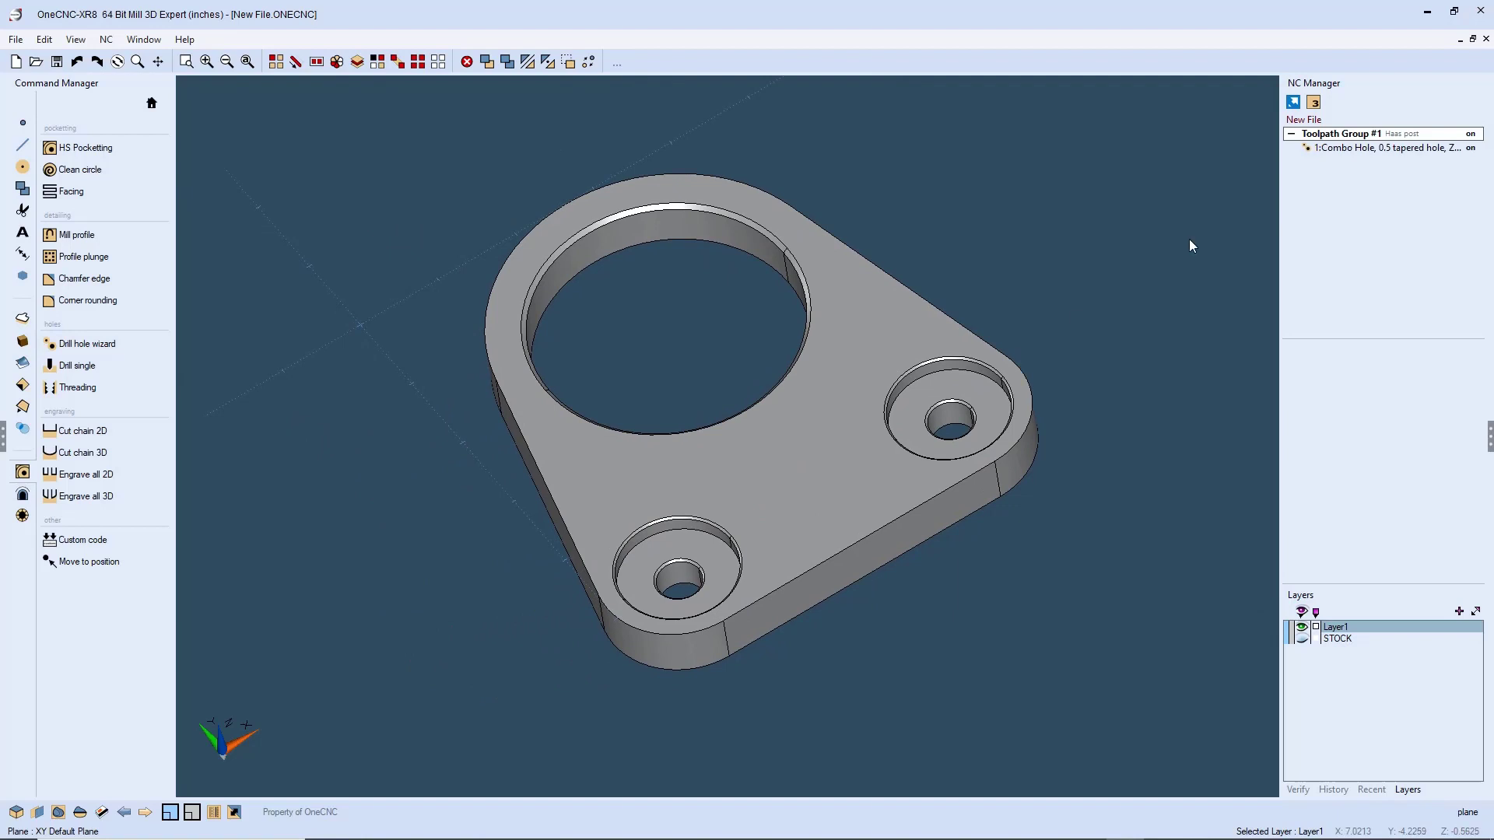
{"action": "right_click", "coordinate": [1358, 139]}
{"action": "left_click", "coordinate": [1363, 183]}
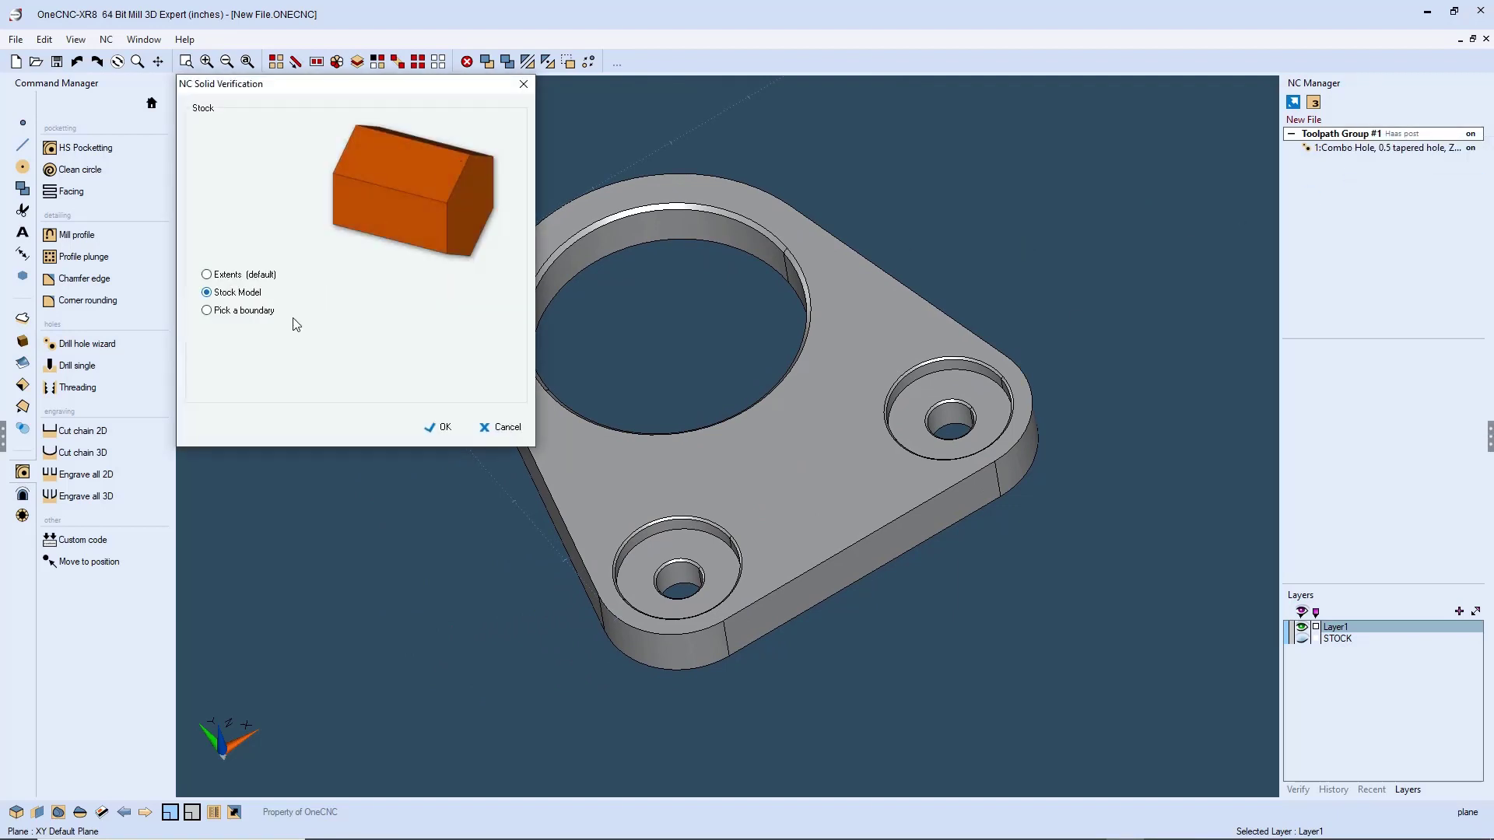
{"action": "left_click", "coordinate": [442, 430]}
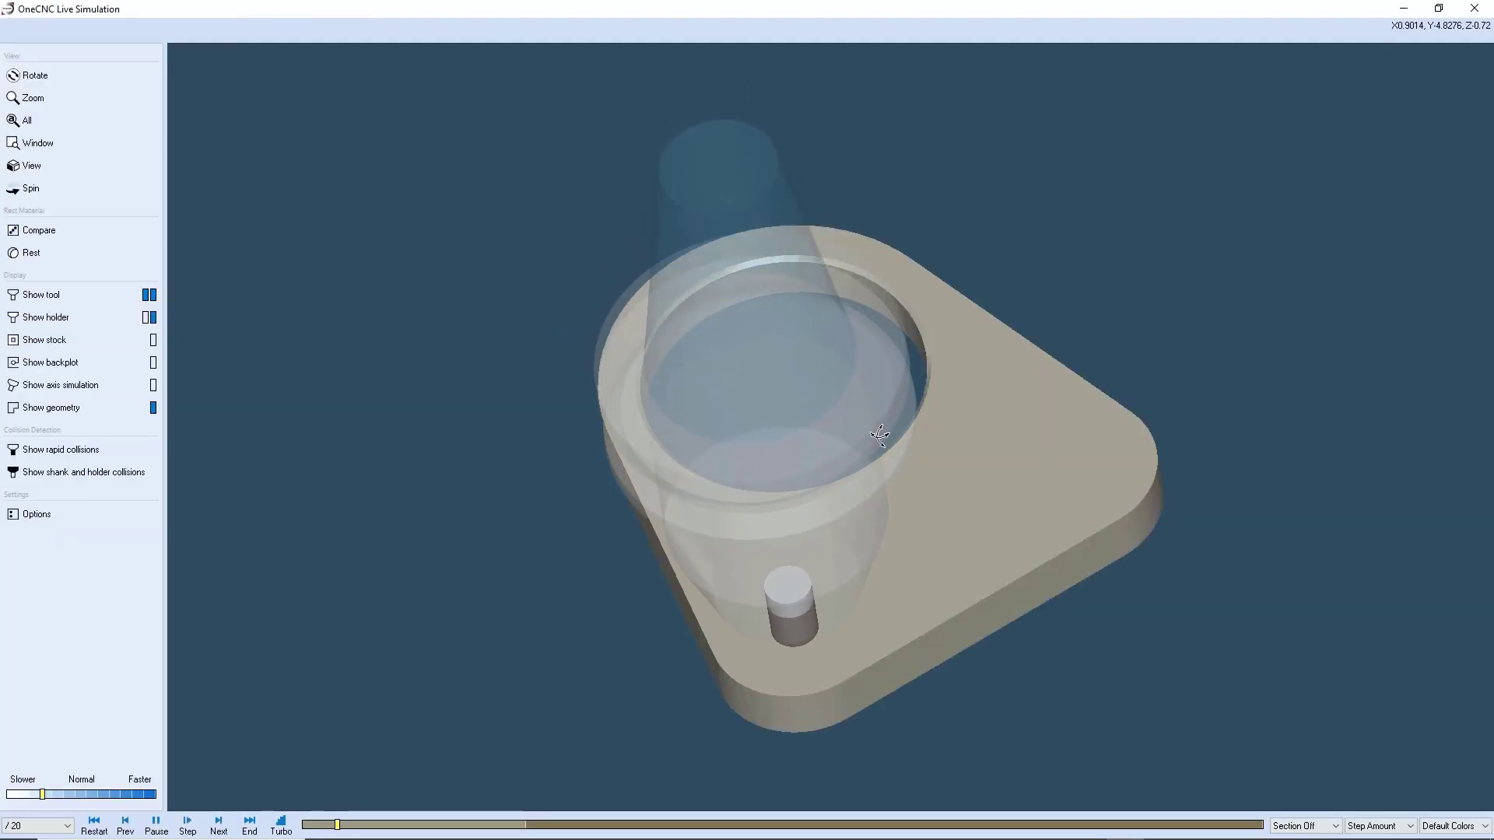
{"action": "middle_click_drag", "start_coordinate": [879, 435], "coordinate": [873, 398]}
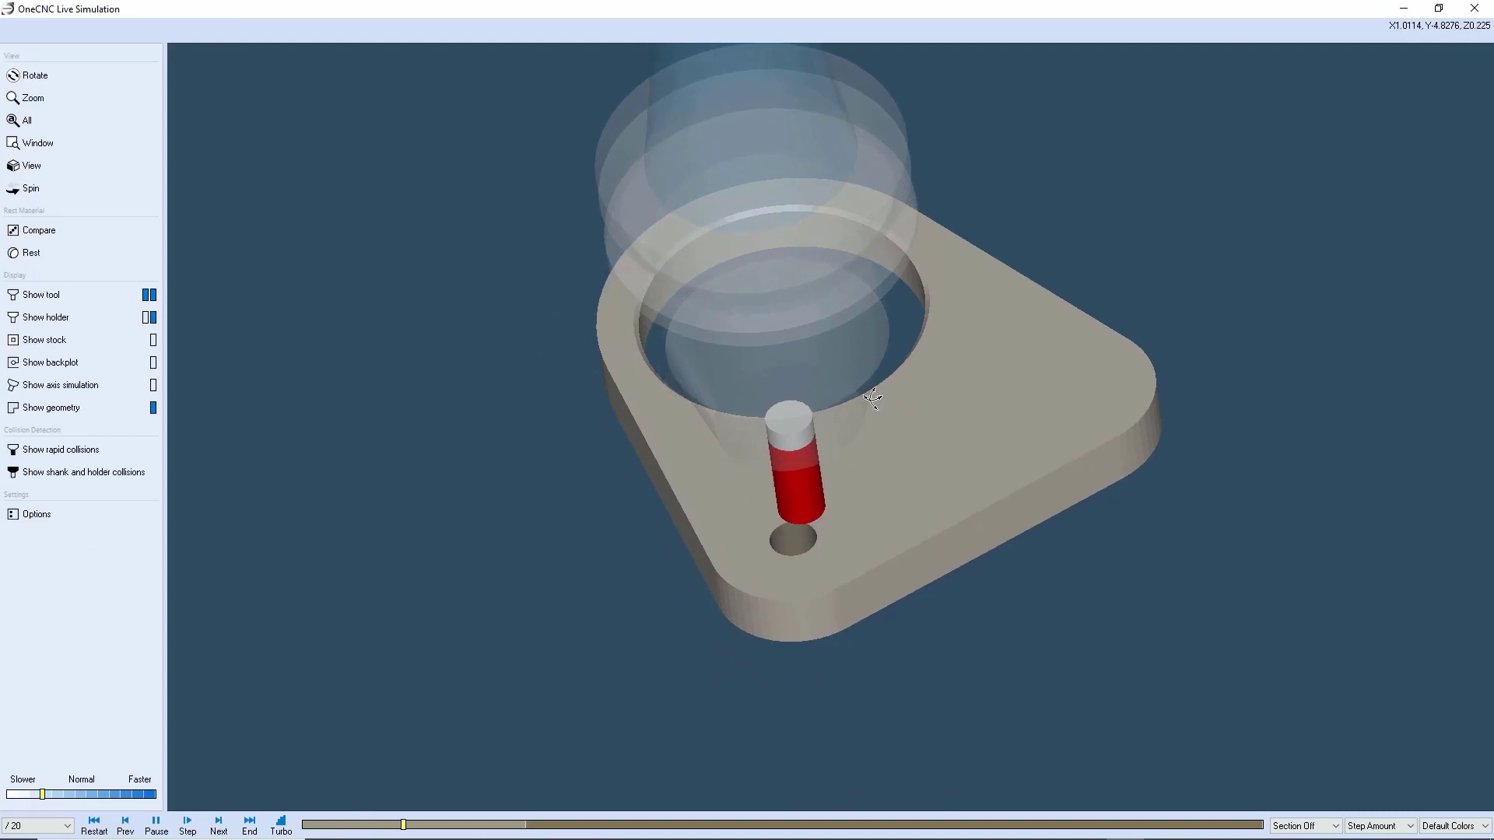
{"action": "scroll", "coordinate": [873, 399], "scroll_direction": "up", "scroll_amount": 1}
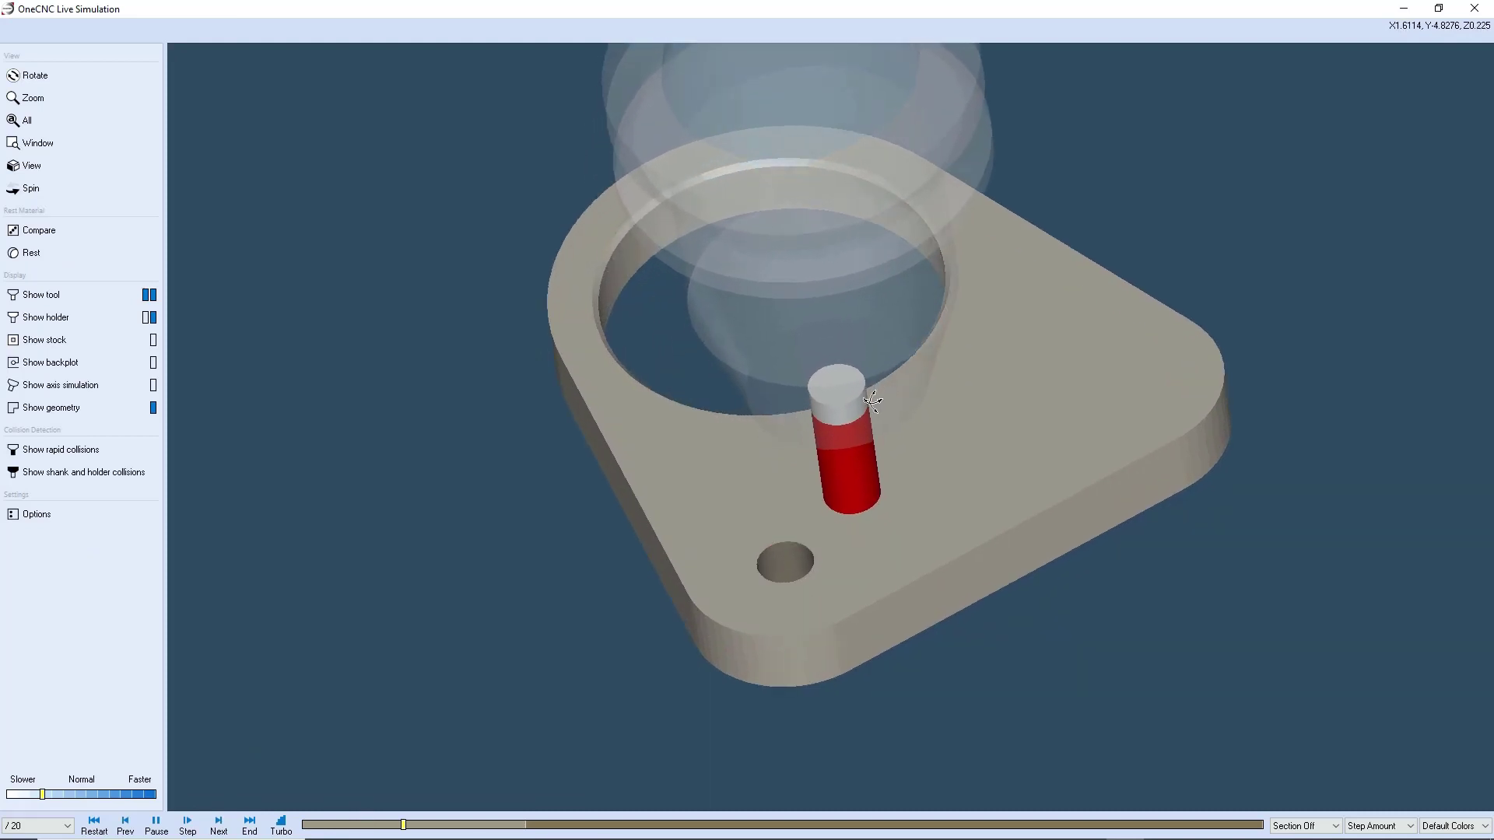
Show the backplot in the simulation and inspect the toolpaths in the two counterbored holes
{"action": "left_click", "coordinate": [152, 361]}
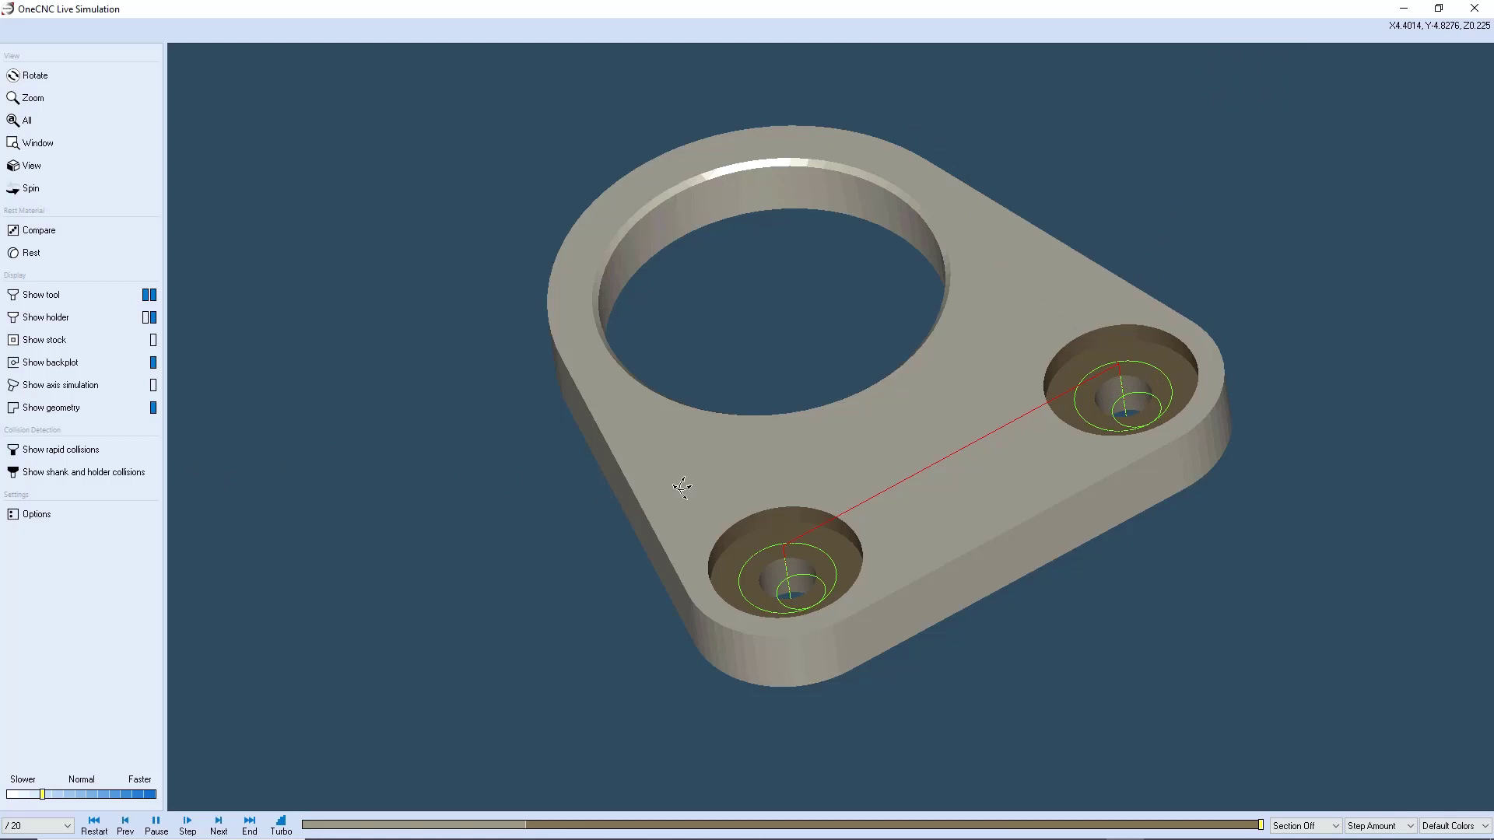
{"action": "middle_click_drag", "start_coordinate": [683, 486], "coordinate": [665, 504]}
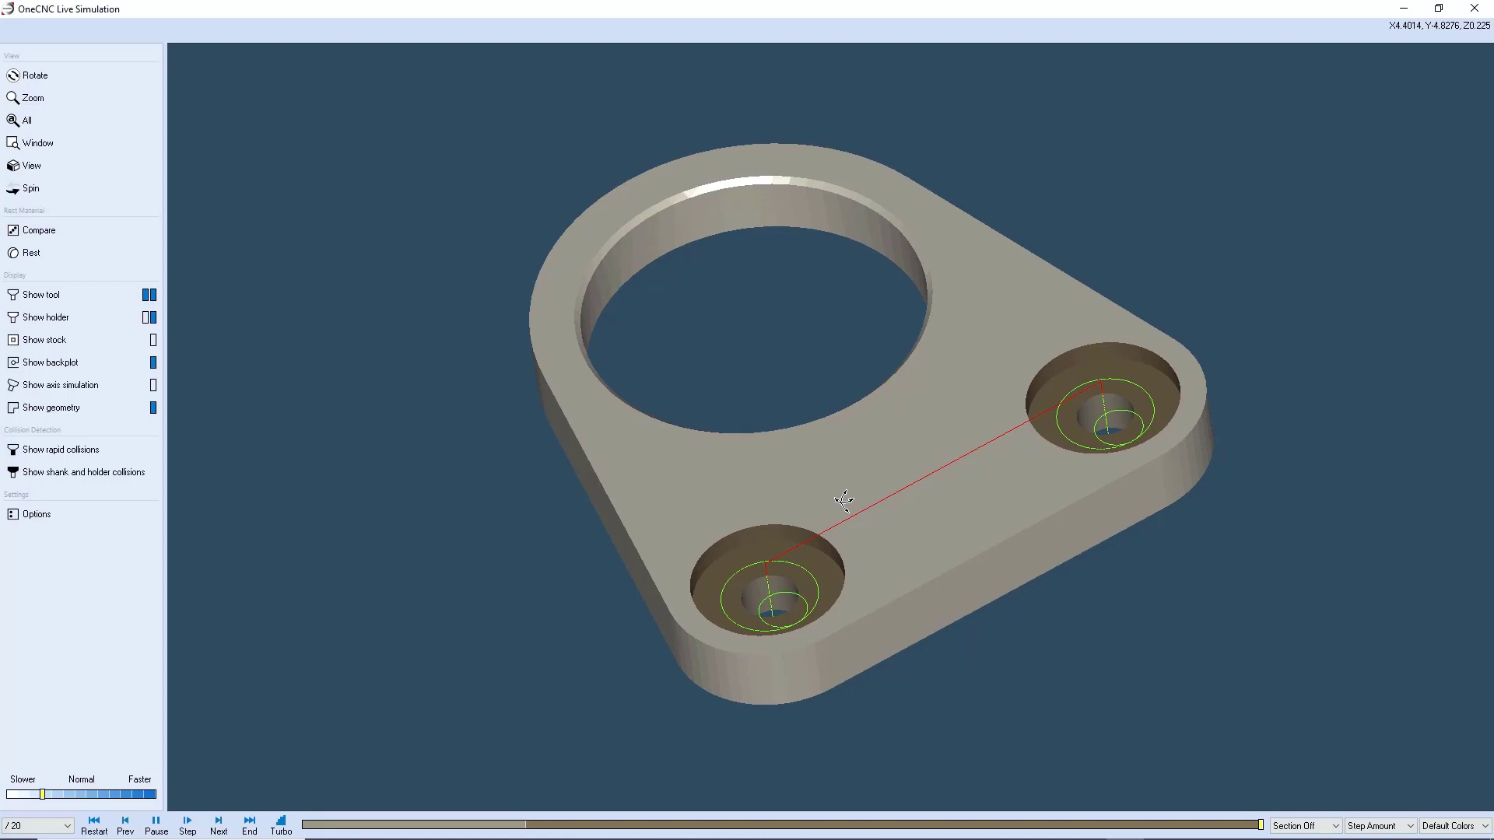
{"action": "middle_click_drag", "start_coordinate": [844, 501], "coordinate": [864, 505]}
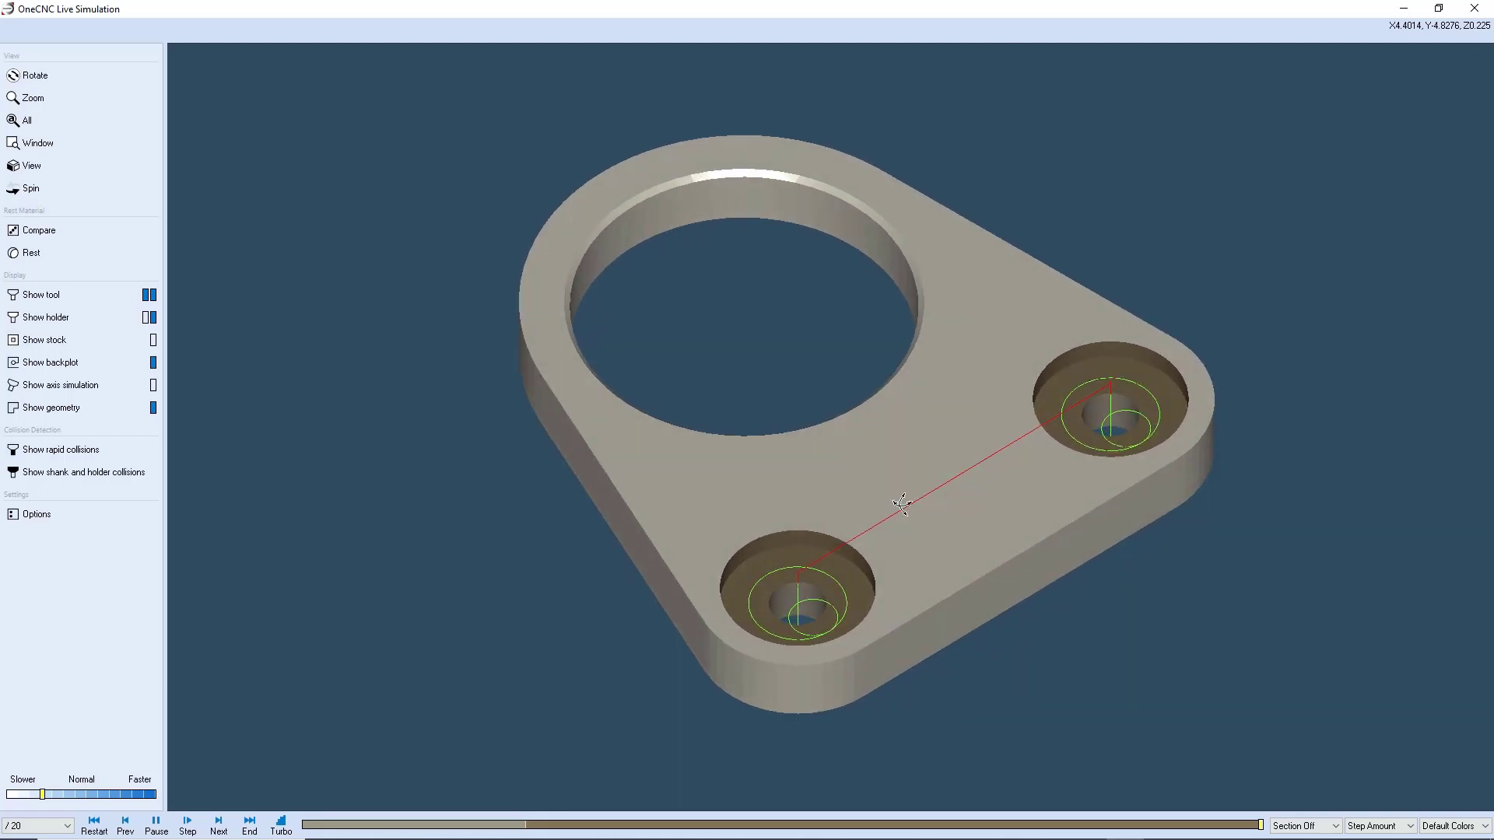